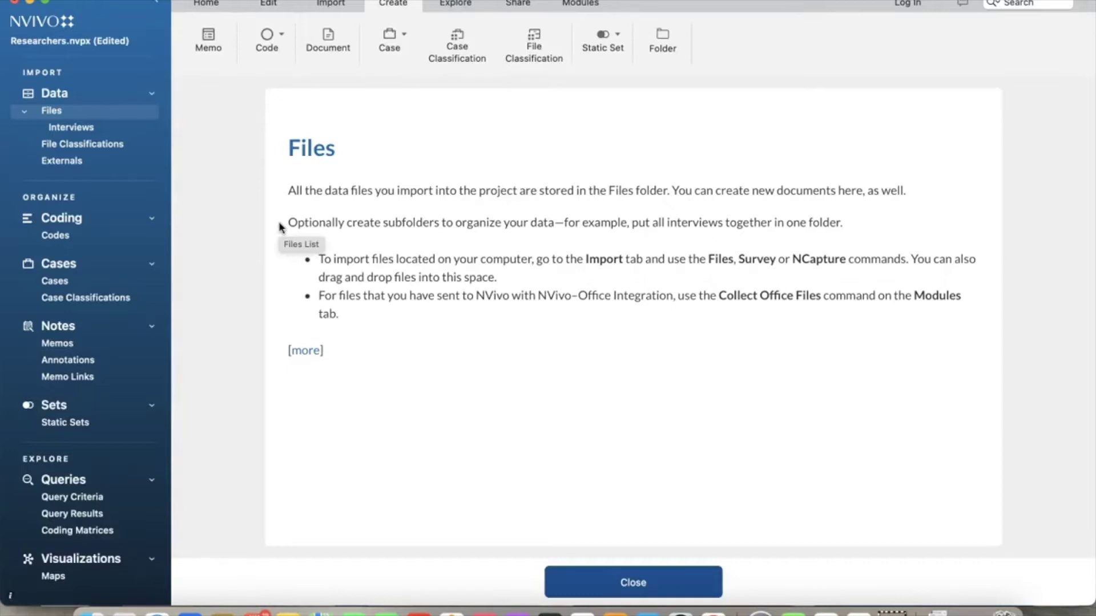
# List the fifteen interview transcripts in the Interviews folder.
pyautogui.click(70, 124)
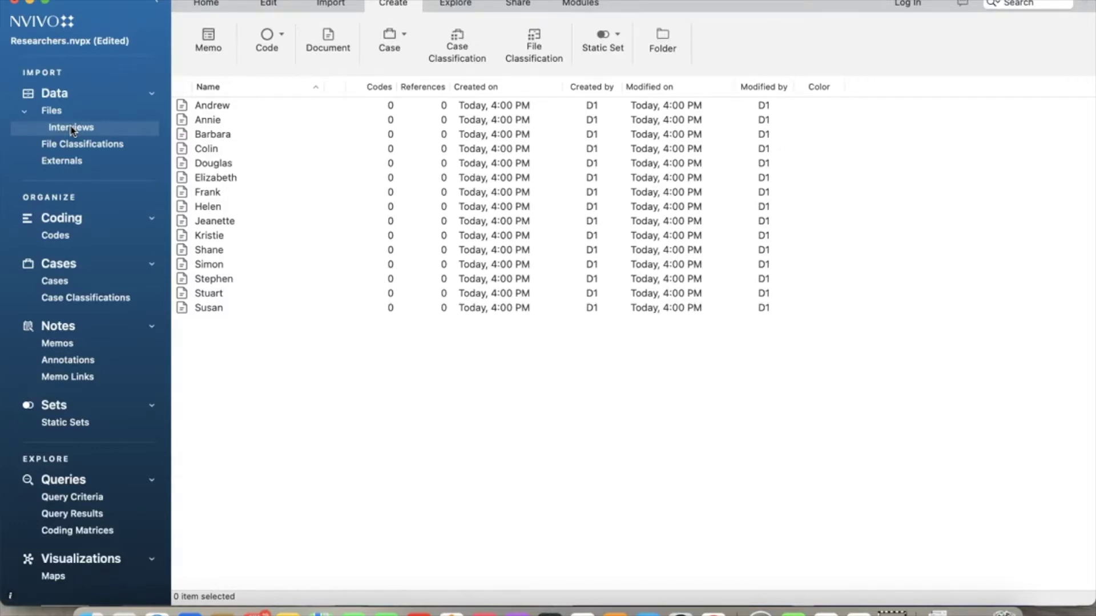
pyautogui.click(85, 2)
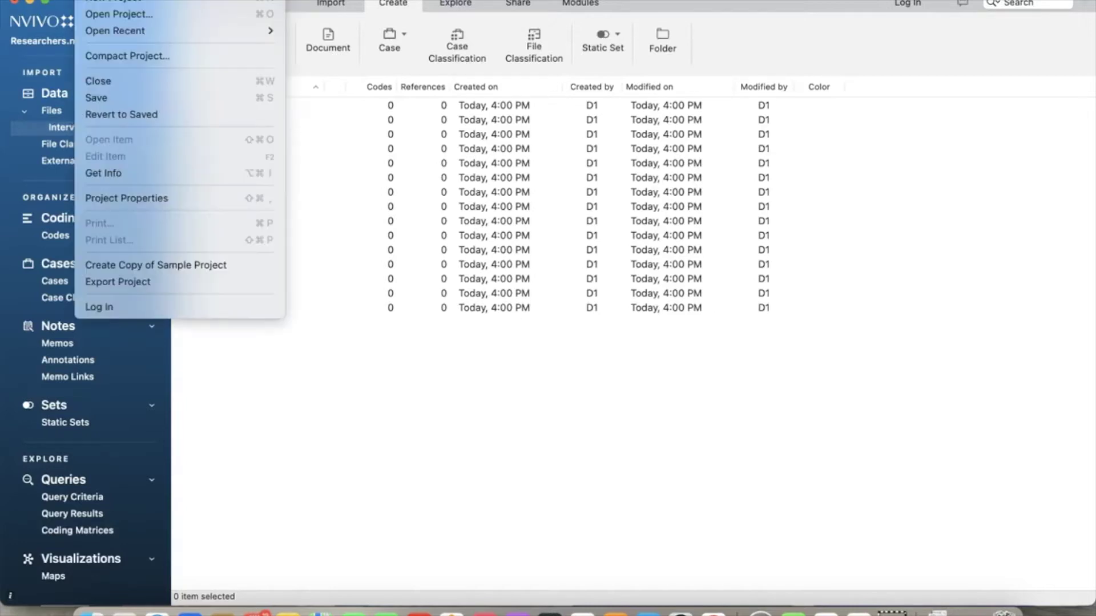
pyautogui.moveTo(57, 2)
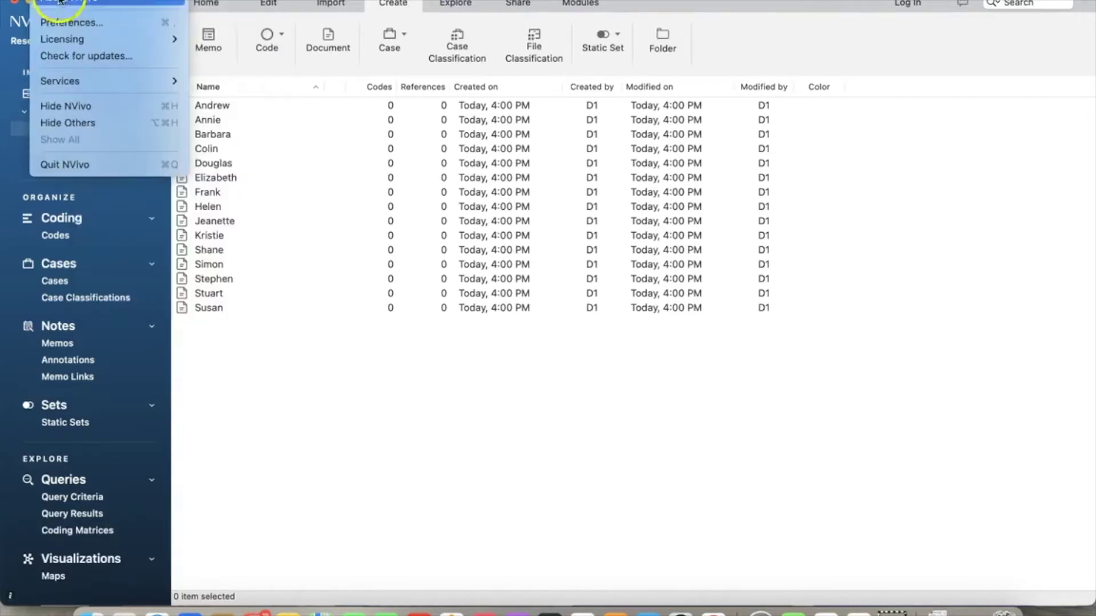
pyautogui.click(62, 24)
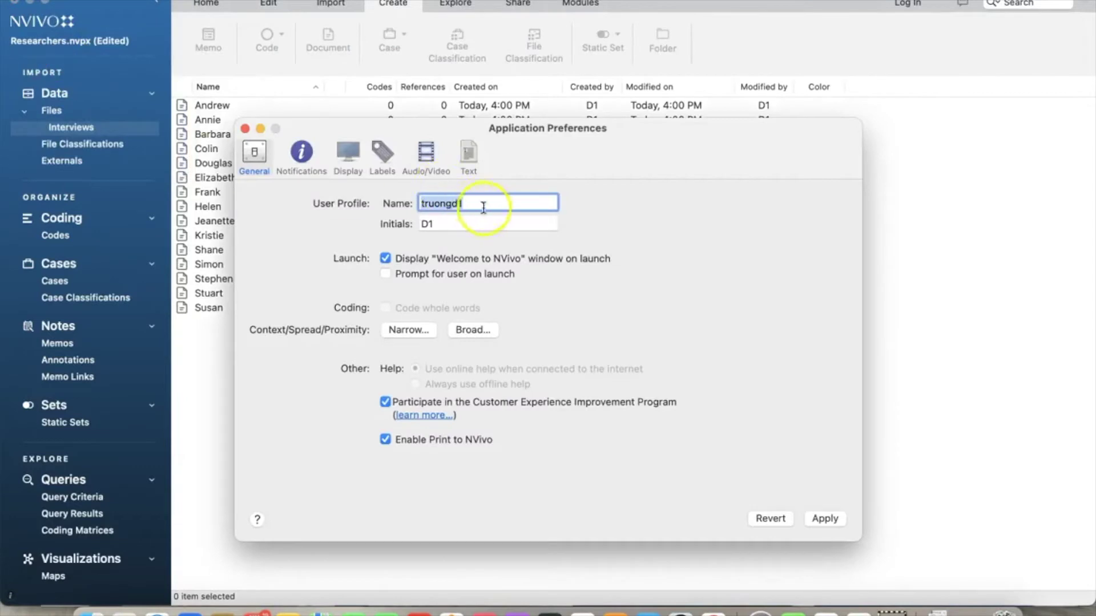
pyautogui.click(478, 203)
pyautogui.click(508, 224)
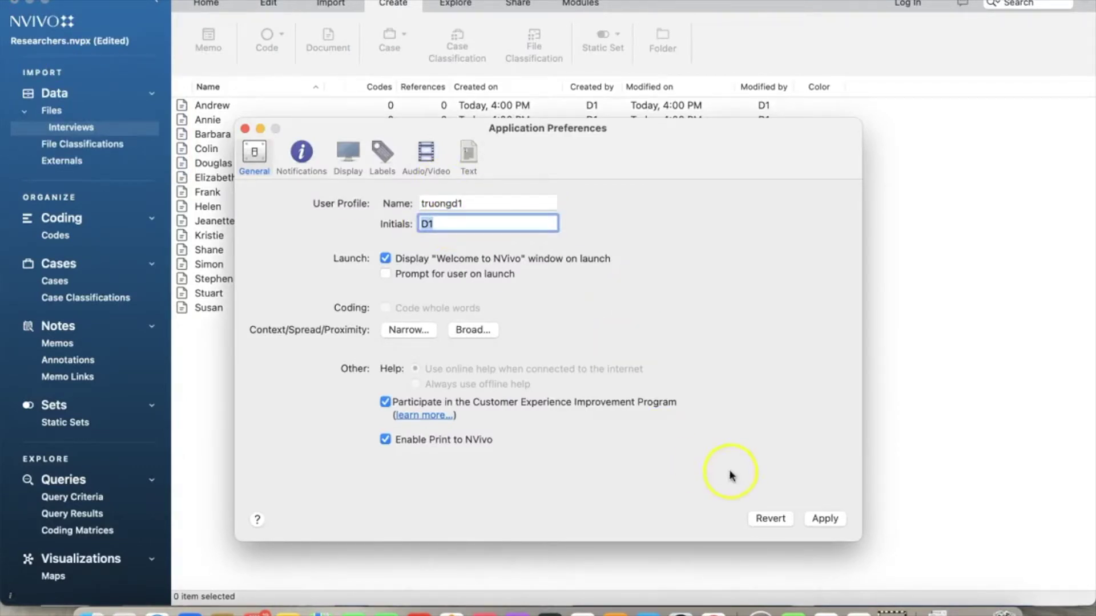
pyautogui.click(245, 129)
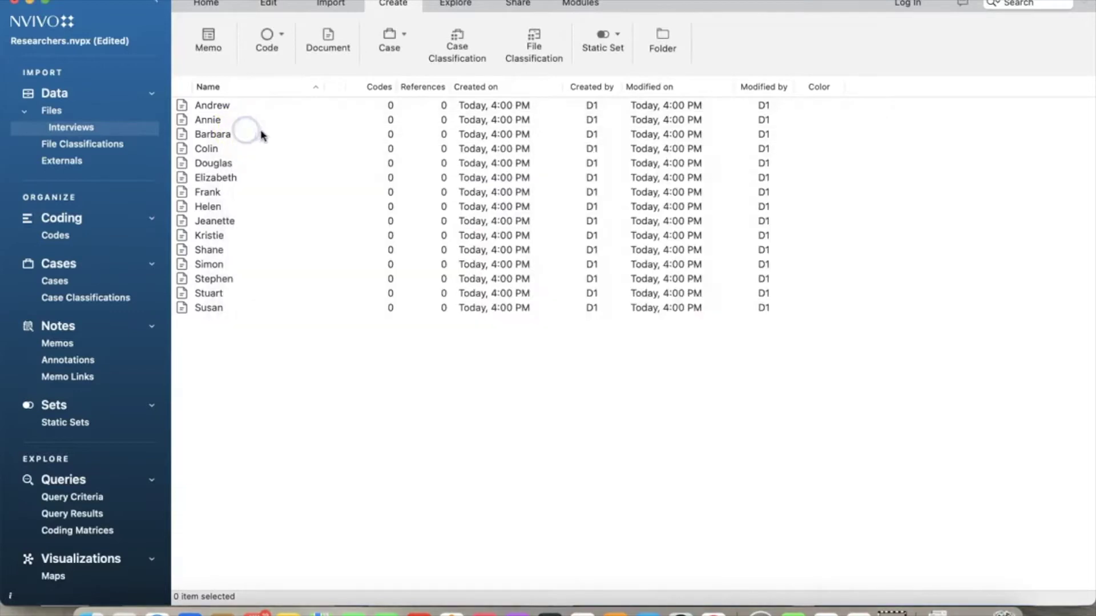
# Open Andrew's transcript, scroll down through it and back up, then open Barbara's transcript.
pyautogui.doubleClick(211, 107)
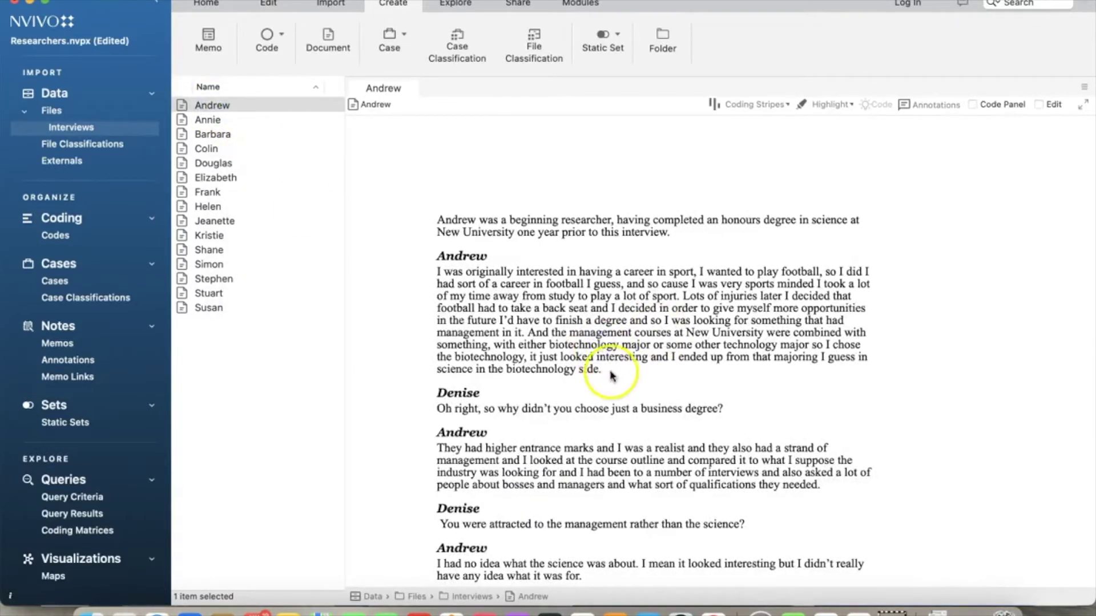
pyautogui.scroll(-3, 610, 374)
pyautogui.scroll(-15, 611, 374)
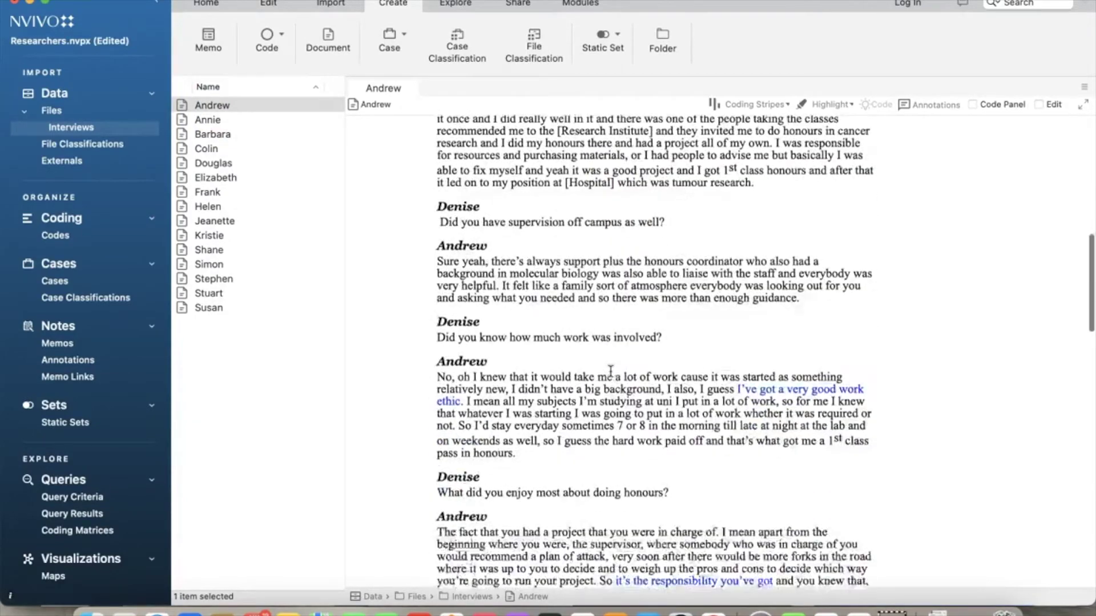
pyautogui.scroll(-20, 611, 372)
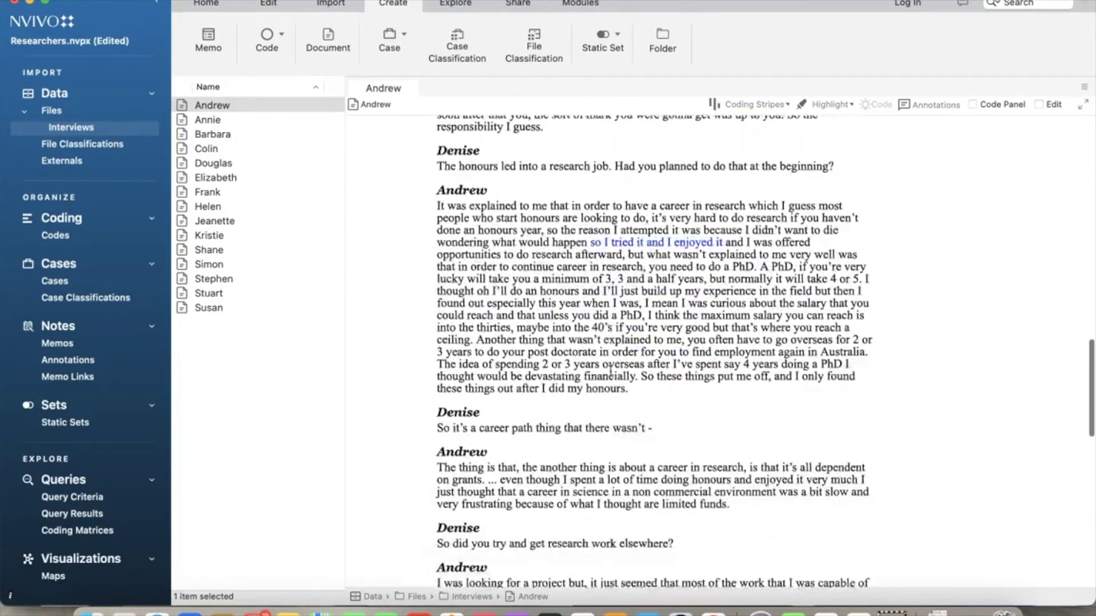
pyautogui.scroll(-10, 611, 372)
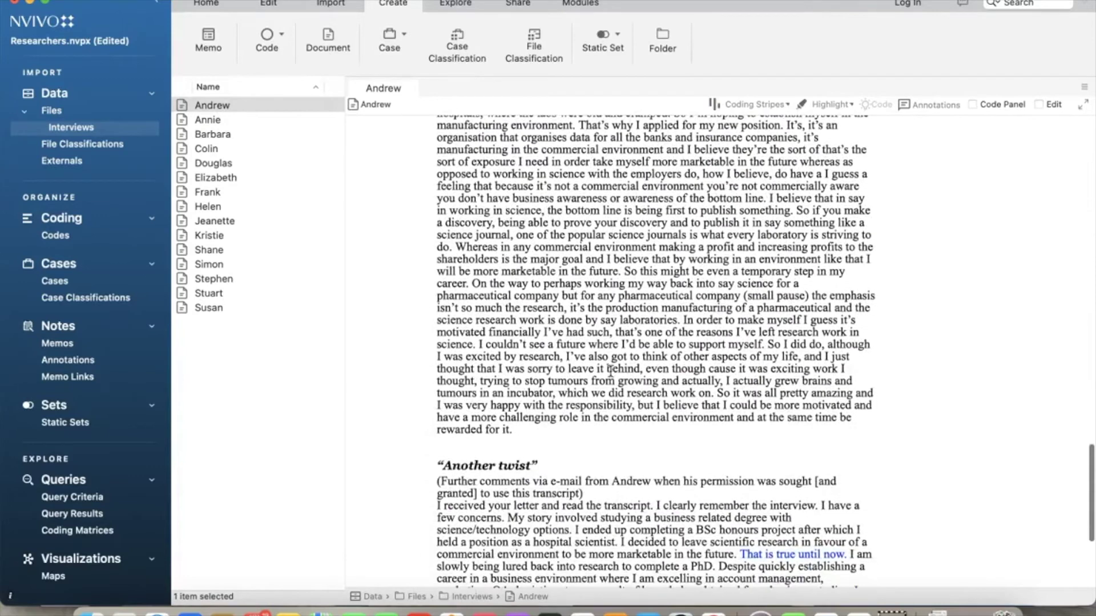
pyautogui.scroll(-6, 611, 373)
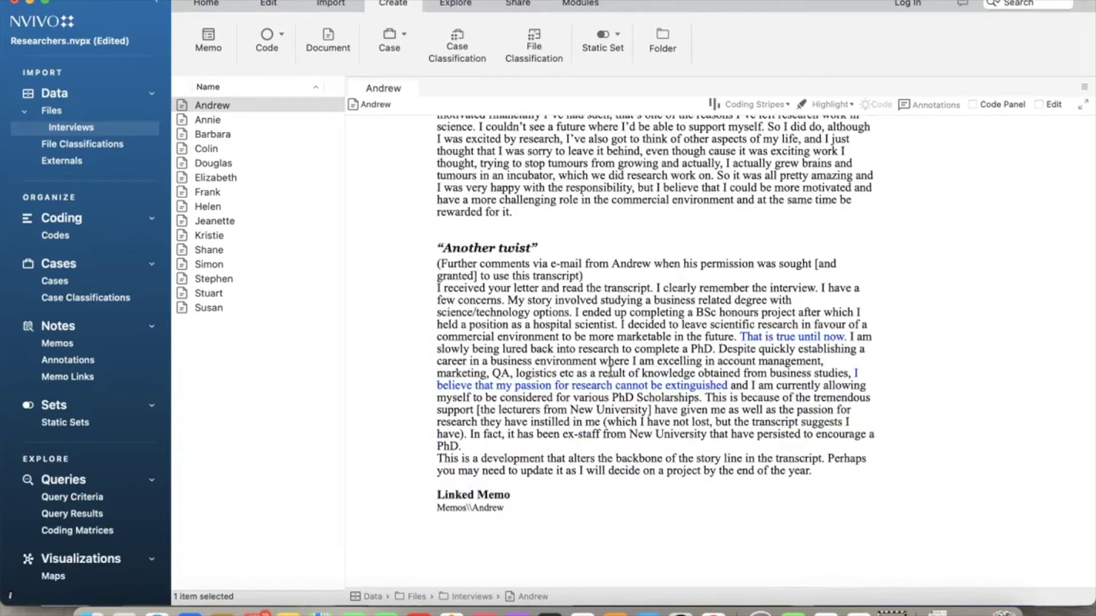
pyautogui.scroll(19, 610, 372)
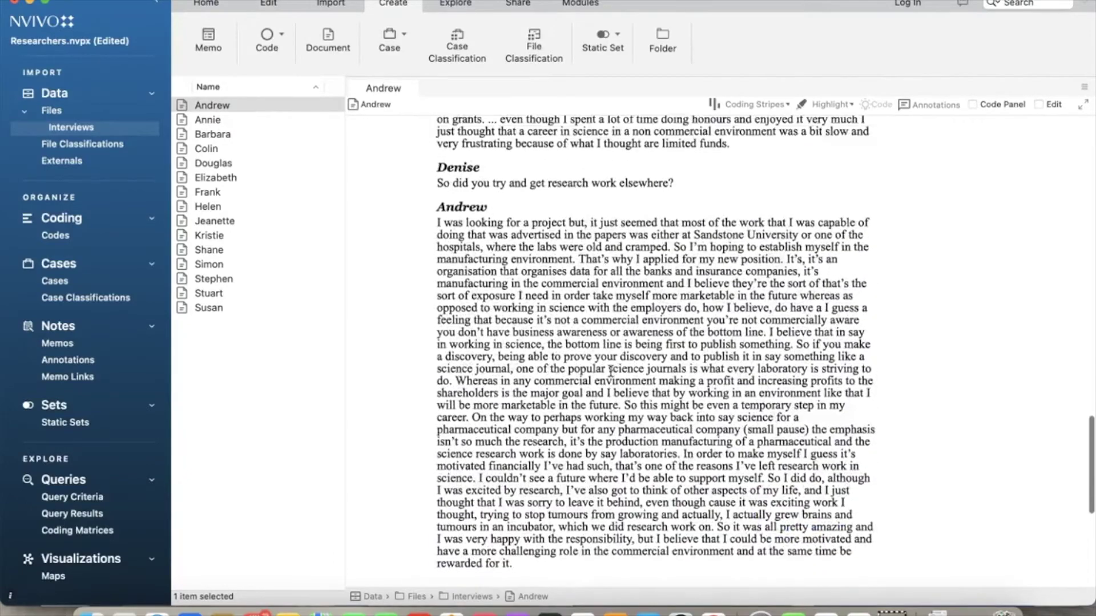
pyautogui.scroll(20, 611, 372)
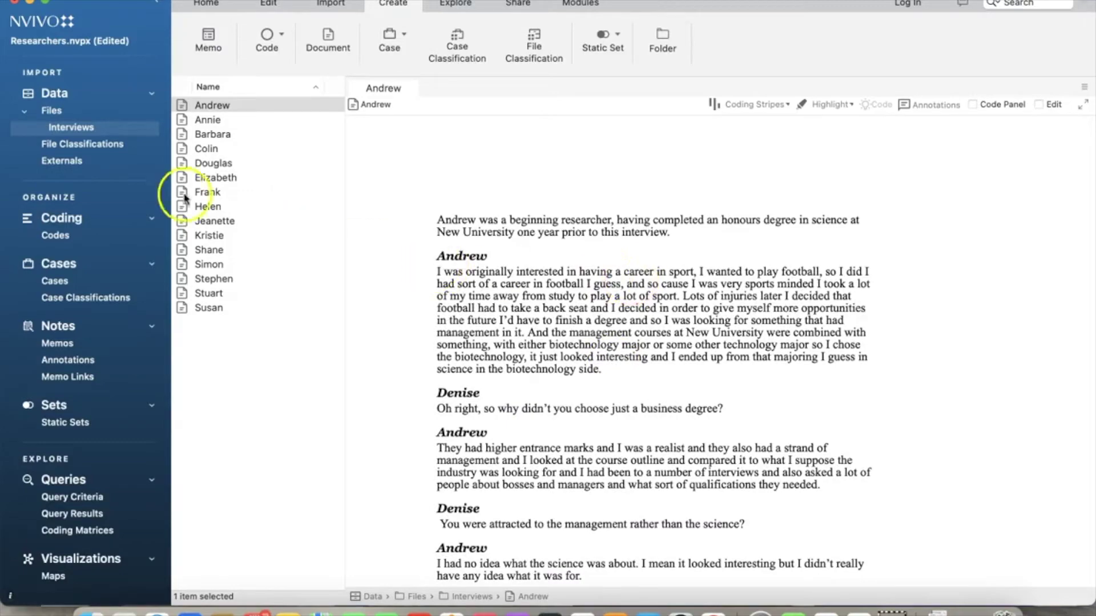
pyautogui.doubleClick(213, 135)
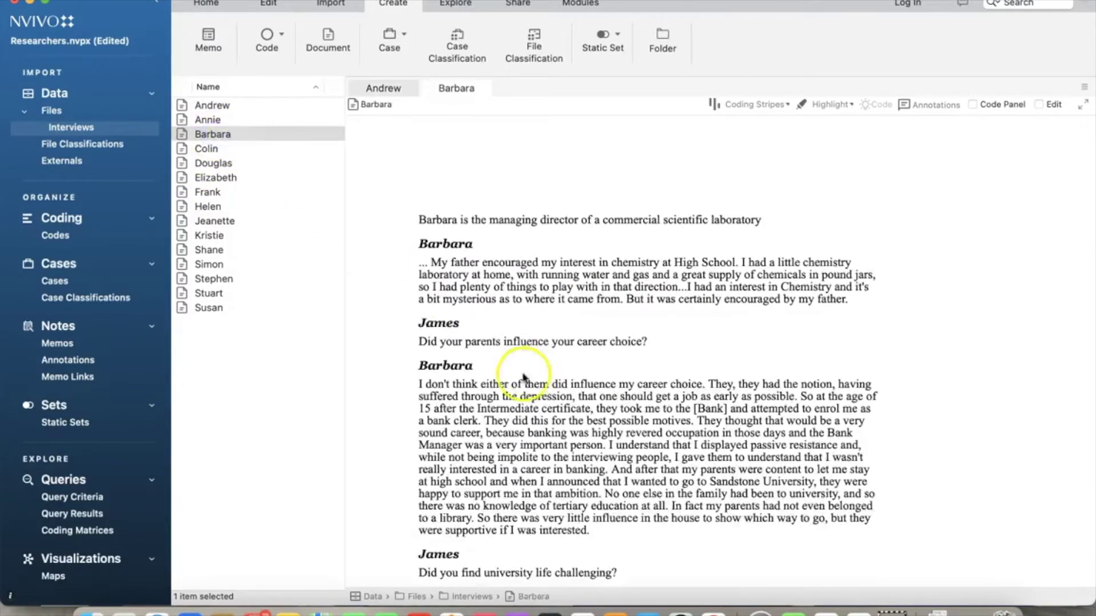
# Scroll through Barbara's transcript, then bring up the NODE HIERARCHY document in Word.
pyautogui.scroll(-15, 524, 376)
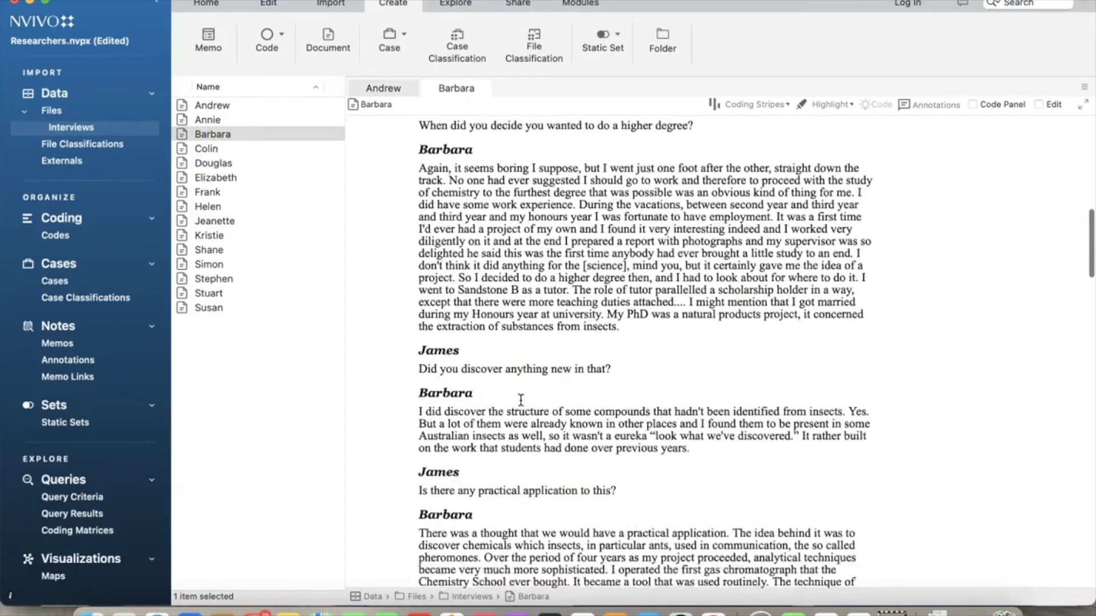
pyautogui.scroll(-15, 520, 399)
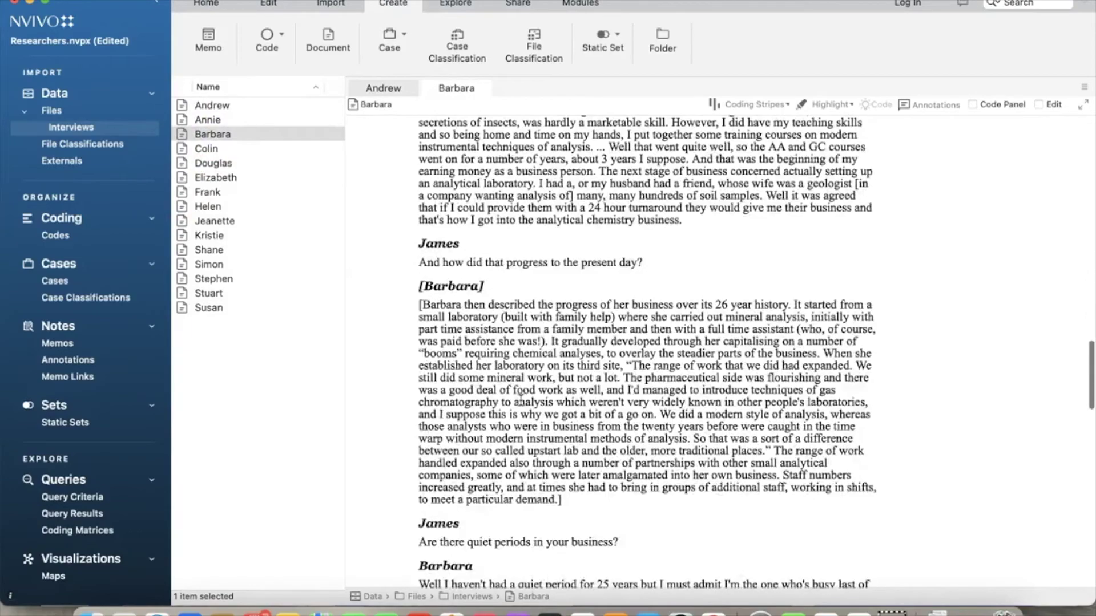
pyautogui.scroll(-15, 521, 400)
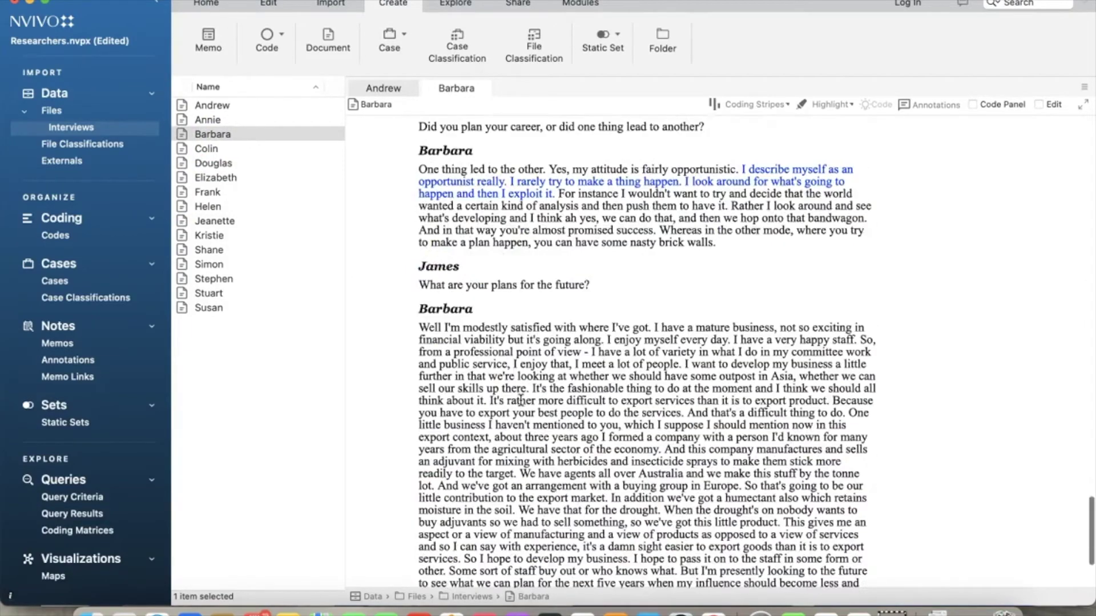
pyautogui.scroll(-5, 521, 399)
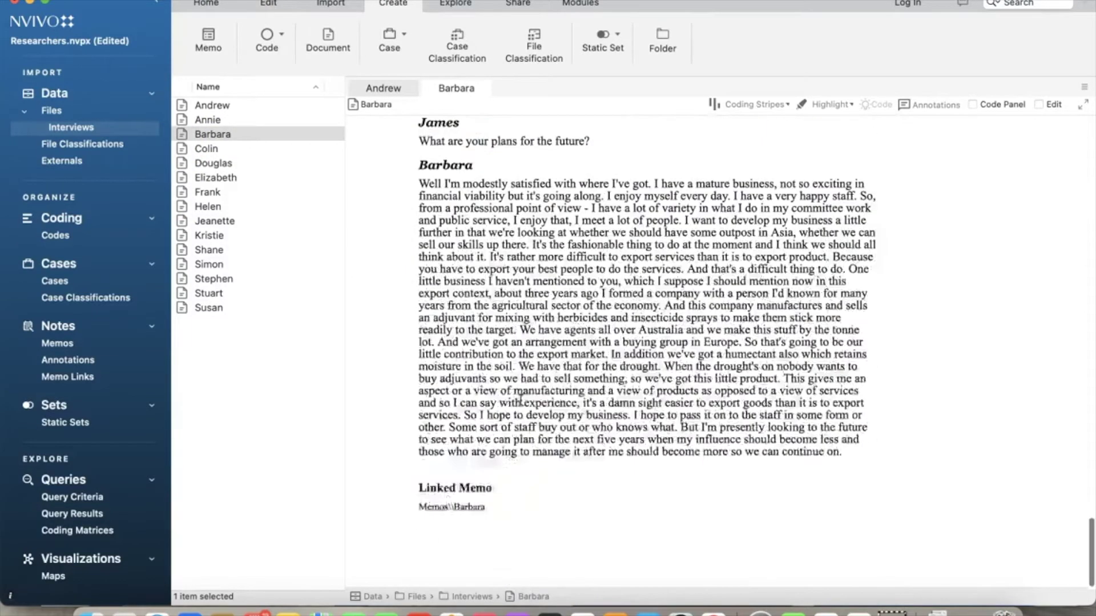
pyautogui.scroll(-10, 520, 399)
pyautogui.scroll(15, 521, 399)
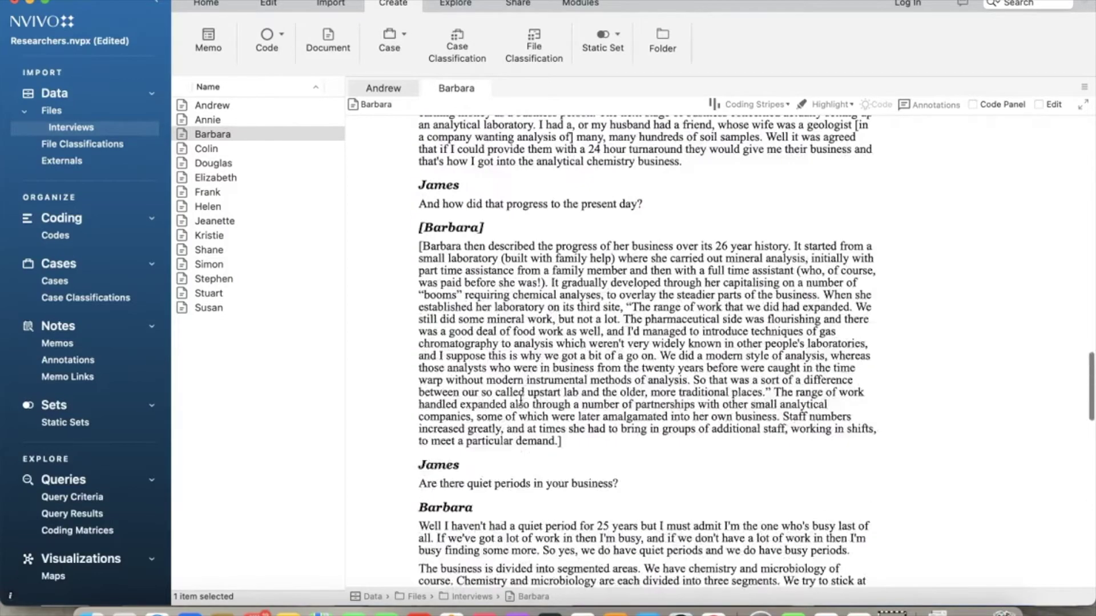
pyautogui.scroll(20, 520, 399)
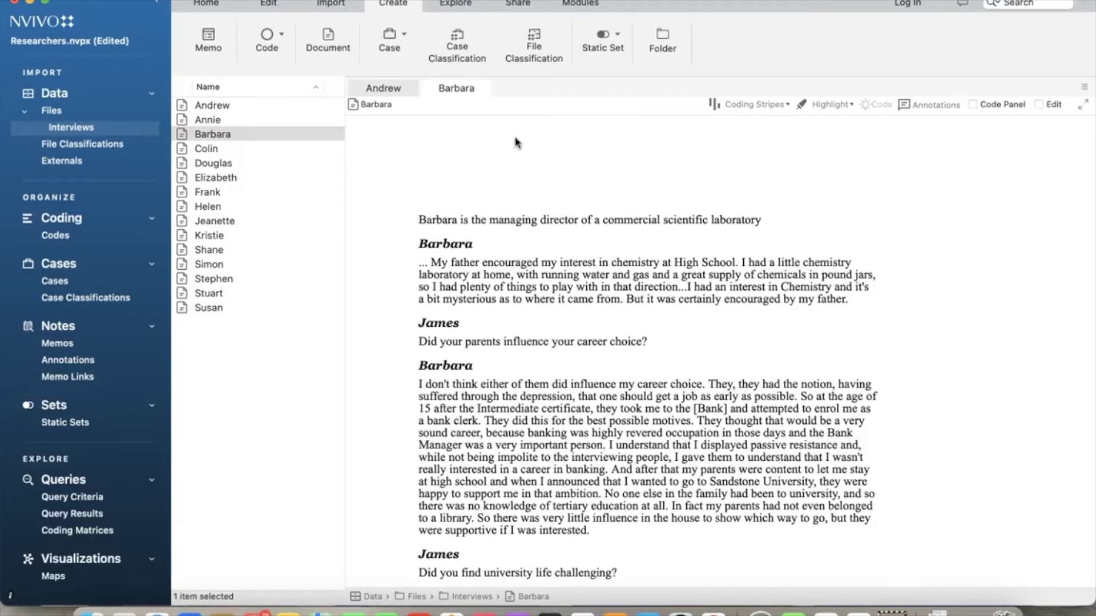
pyautogui.click(585, 238)
pyautogui.click(824, 607)
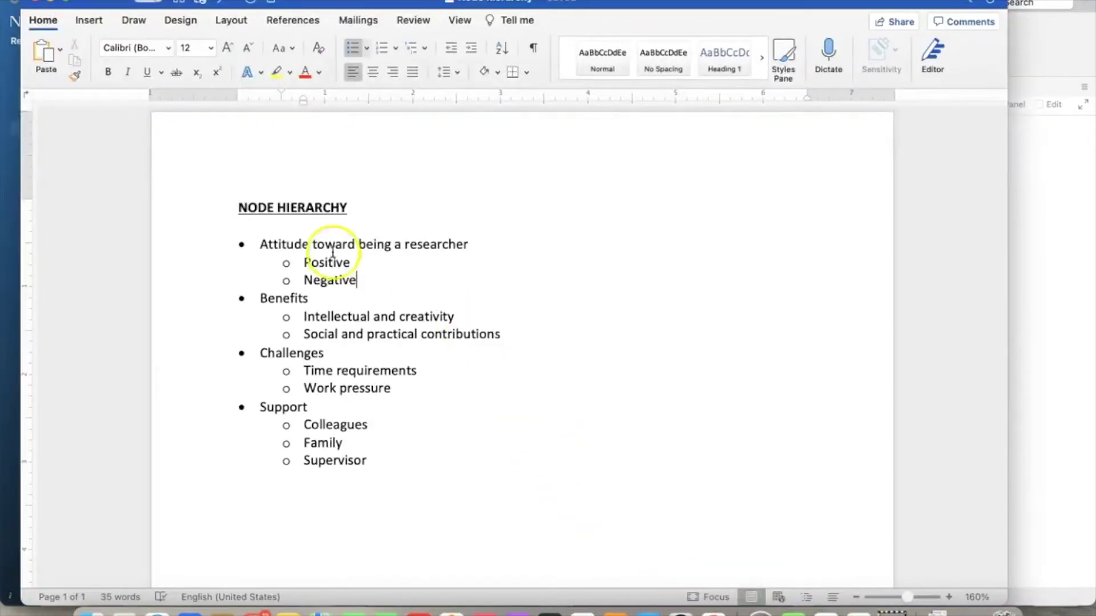
# Highlight the Attitude parent code and its Positive and Negative children, then move to Benefits.
pyautogui.click(261, 243)
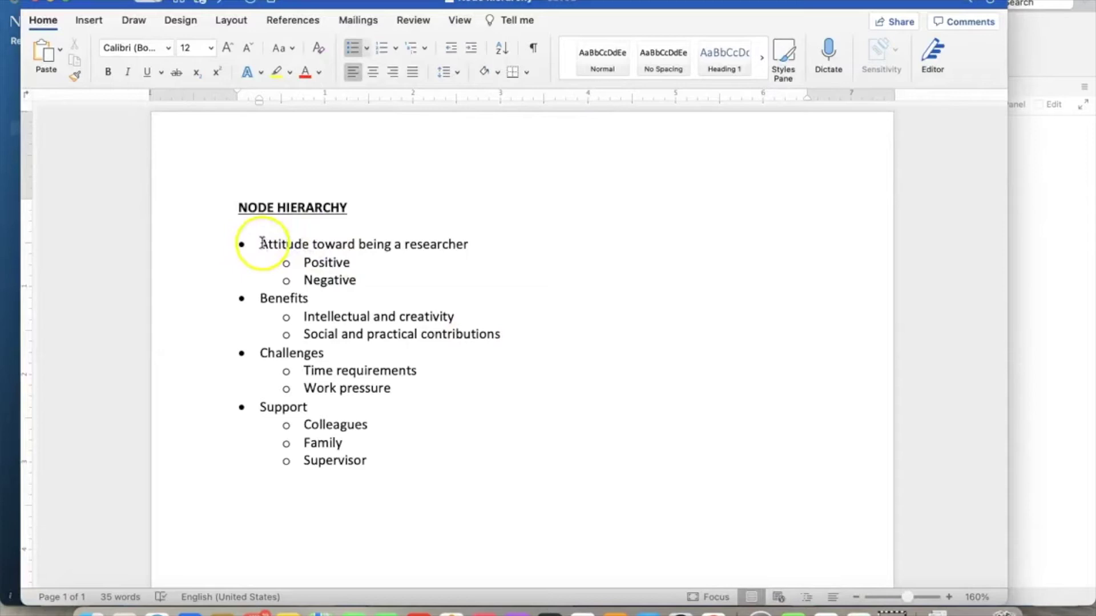
pyautogui.moveTo(261, 244); pyautogui.dragTo(476, 251)
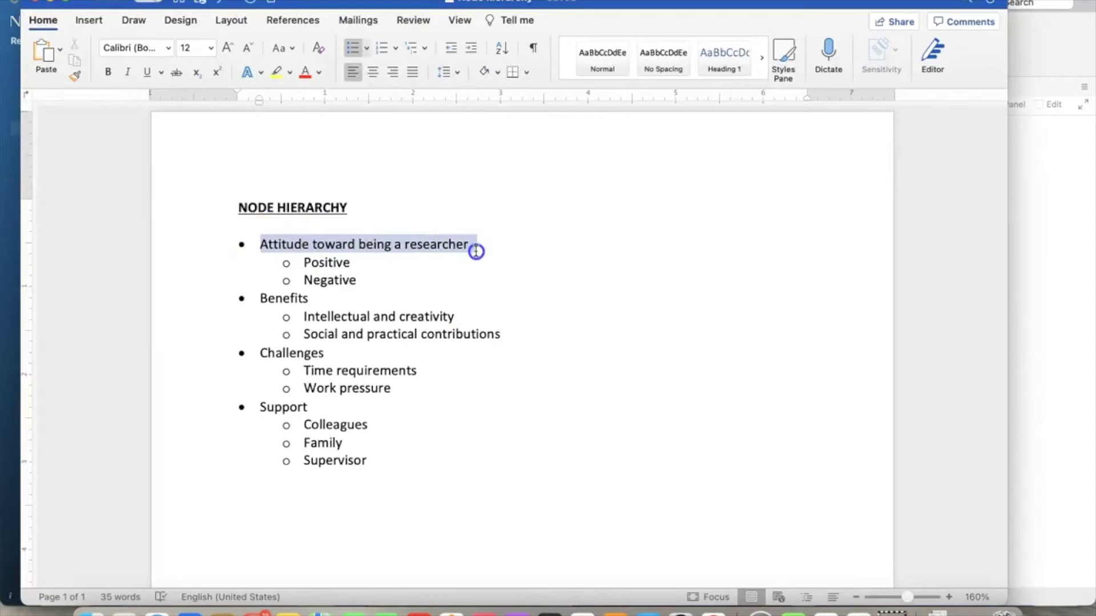
pyautogui.moveTo(476, 251); pyautogui.dragTo(476, 250)
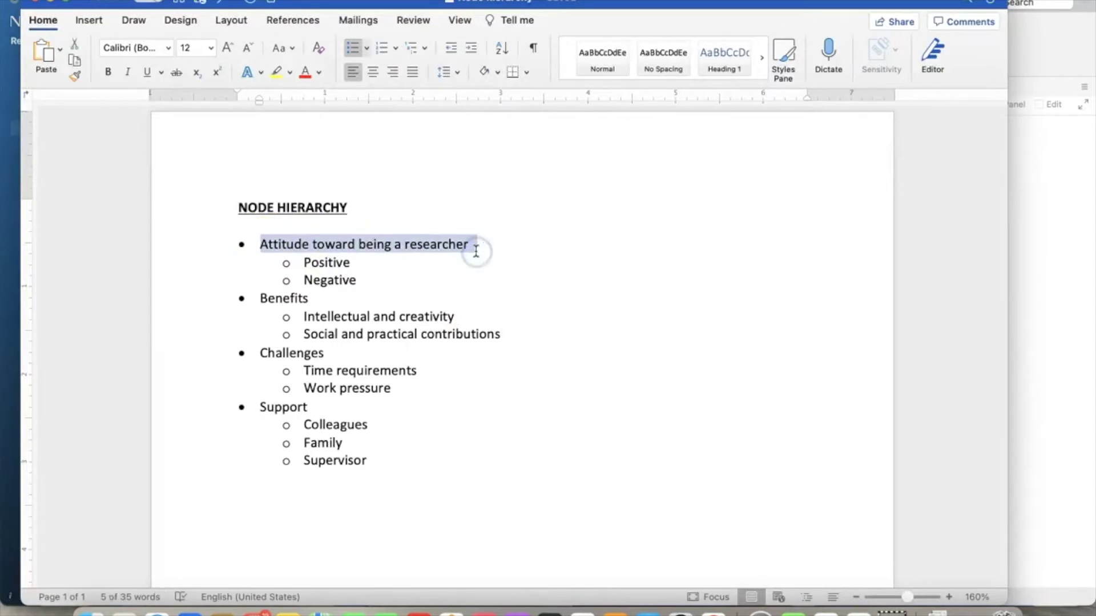
pyautogui.click(398, 269)
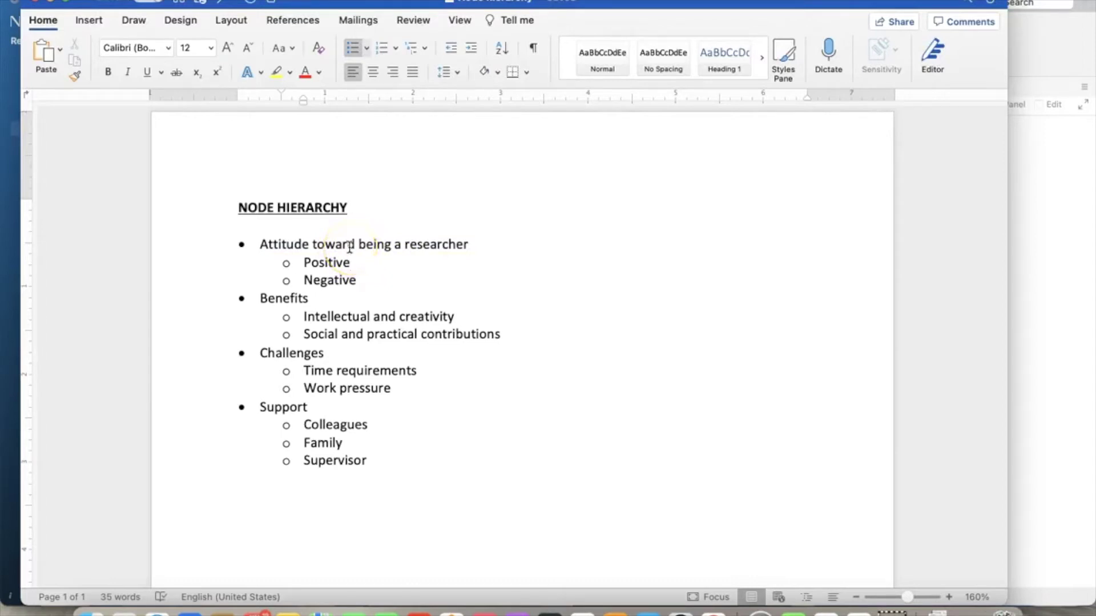
pyautogui.moveTo(304, 261); pyautogui.dragTo(366, 276)
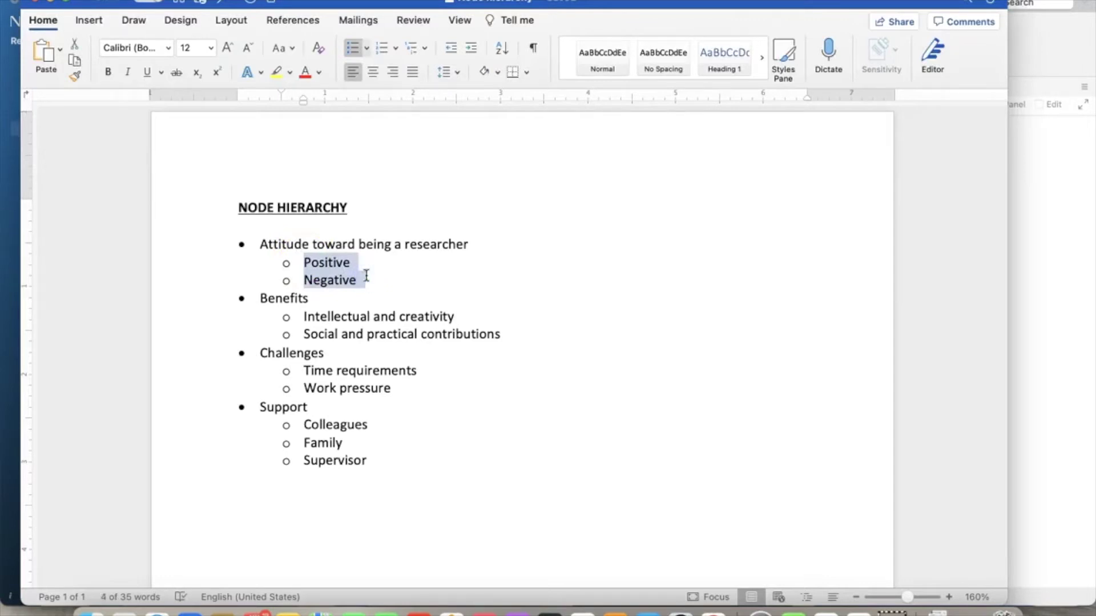
pyautogui.click(368, 267)
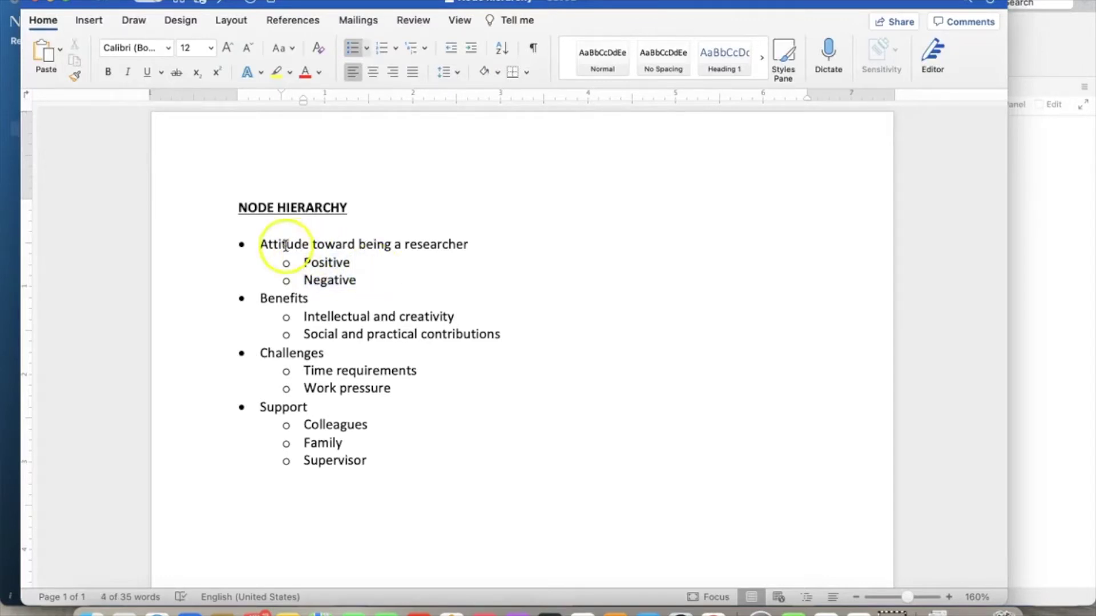
pyautogui.click(258, 243)
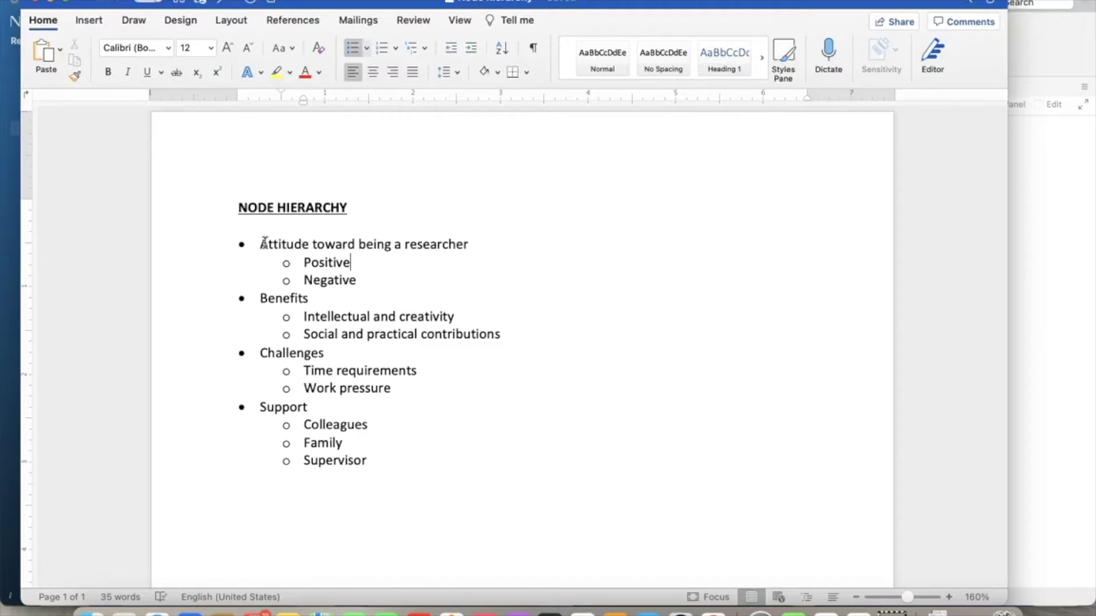
pyautogui.click(262, 297)
pyautogui.moveTo(262, 298); pyautogui.dragTo(320, 298)
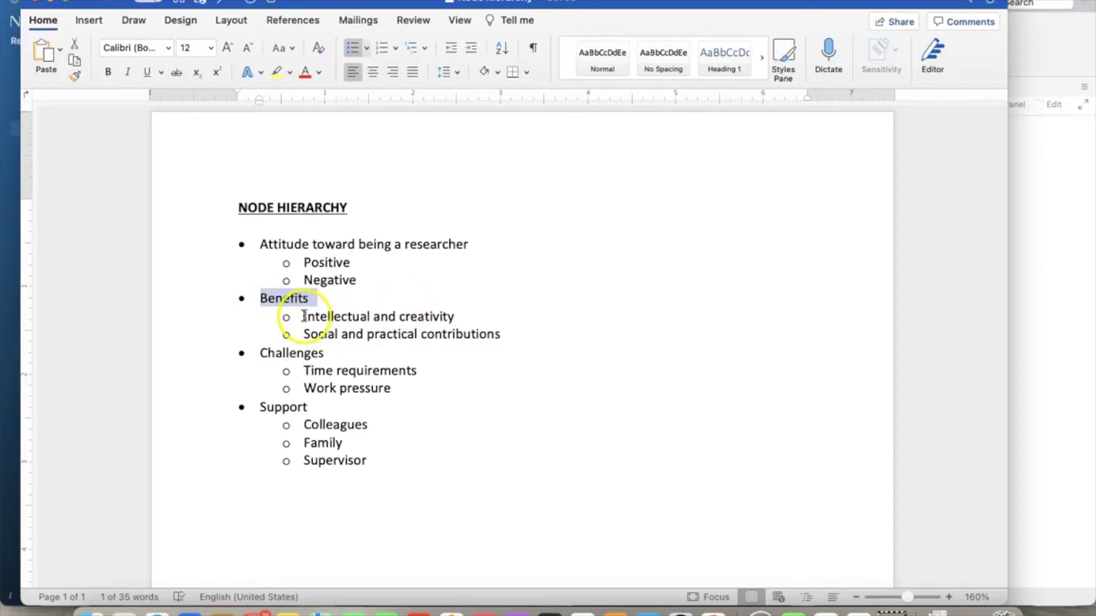
pyautogui.moveTo(305, 316); pyautogui.dragTo(497, 337)
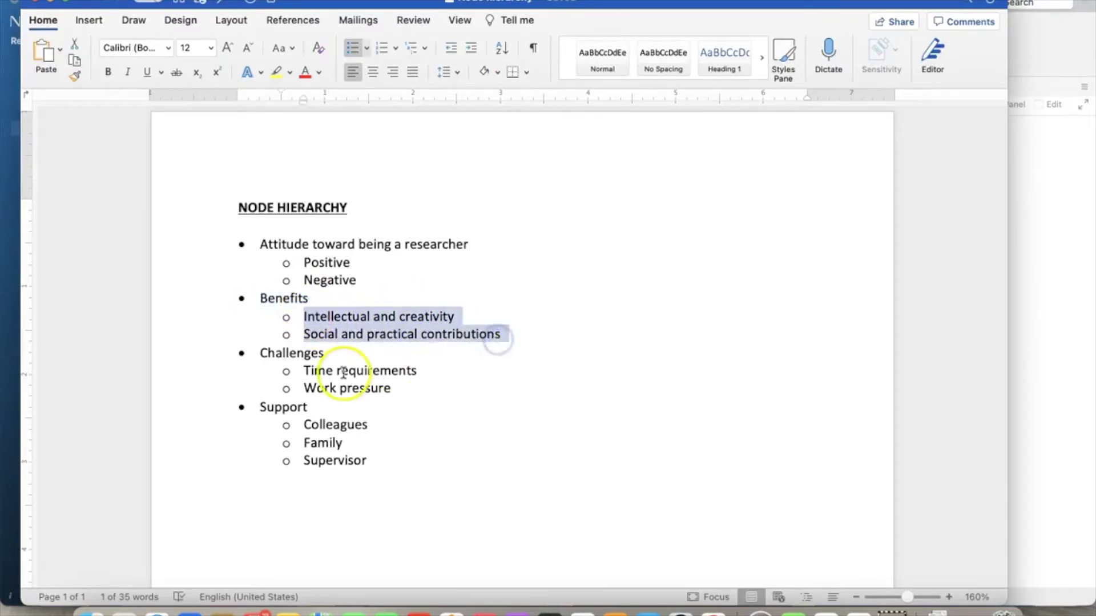
pyautogui.click(341, 371)
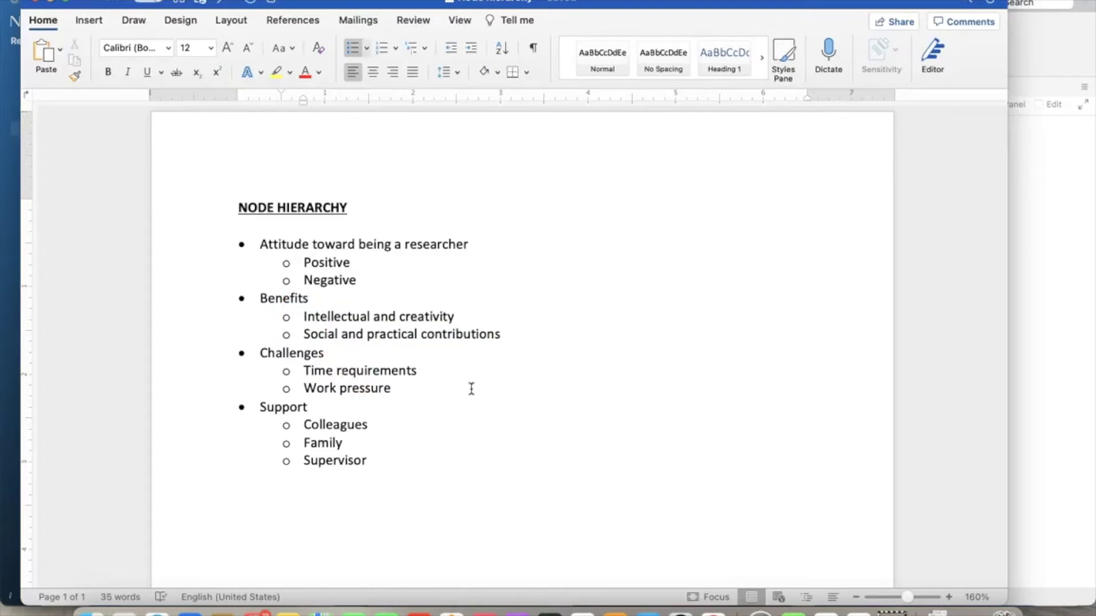
pyautogui.moveTo(260, 352); pyautogui.dragTo(389, 383)
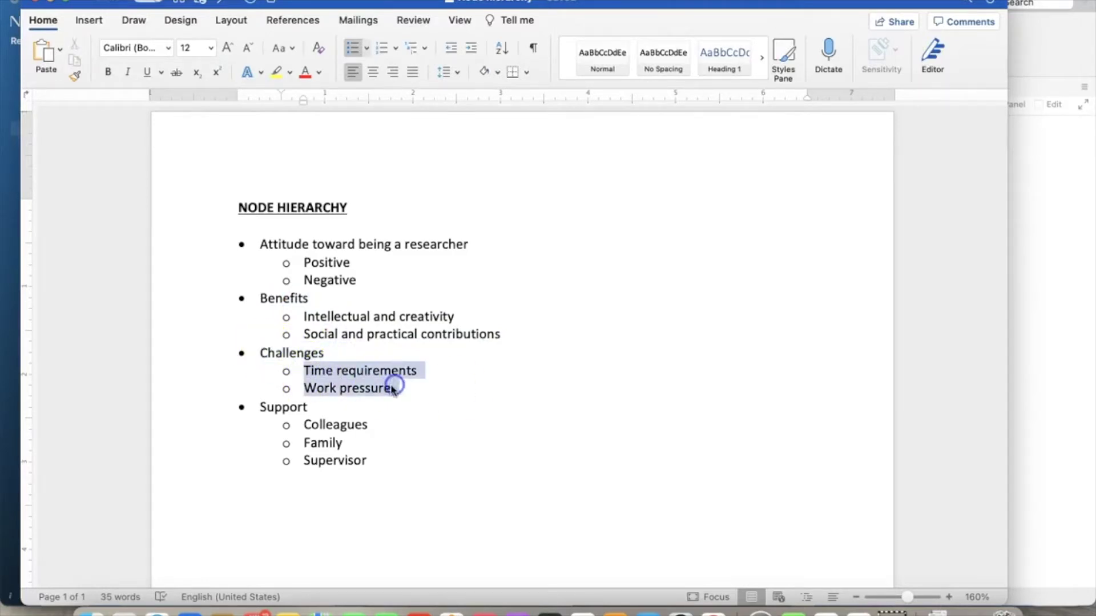
pyautogui.moveTo(262, 409); pyautogui.dragTo(322, 409)
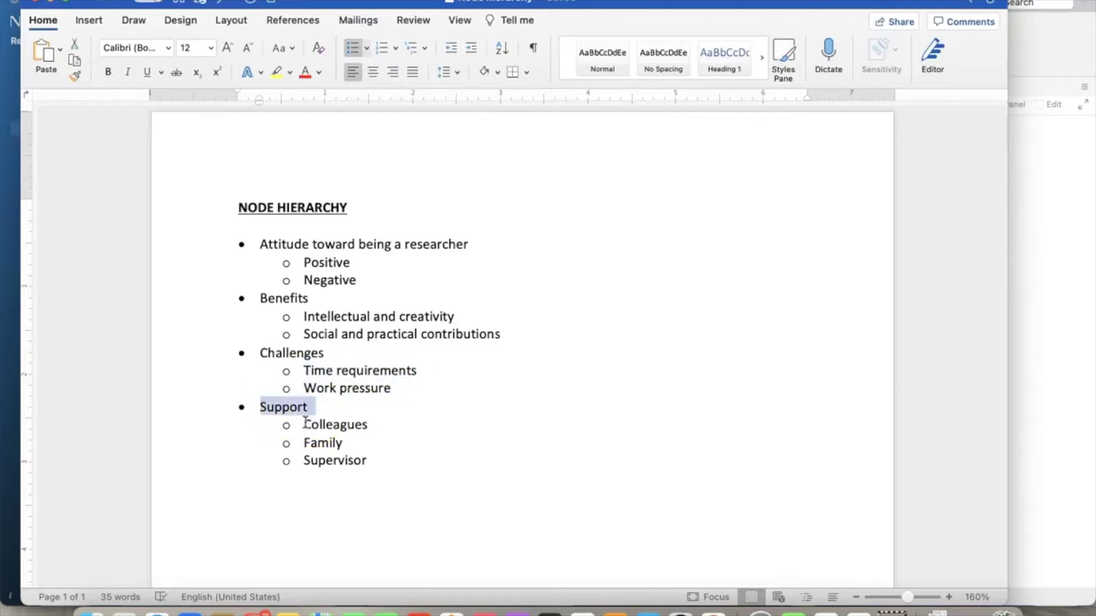
pyautogui.moveTo(305, 423); pyautogui.dragTo(384, 458)
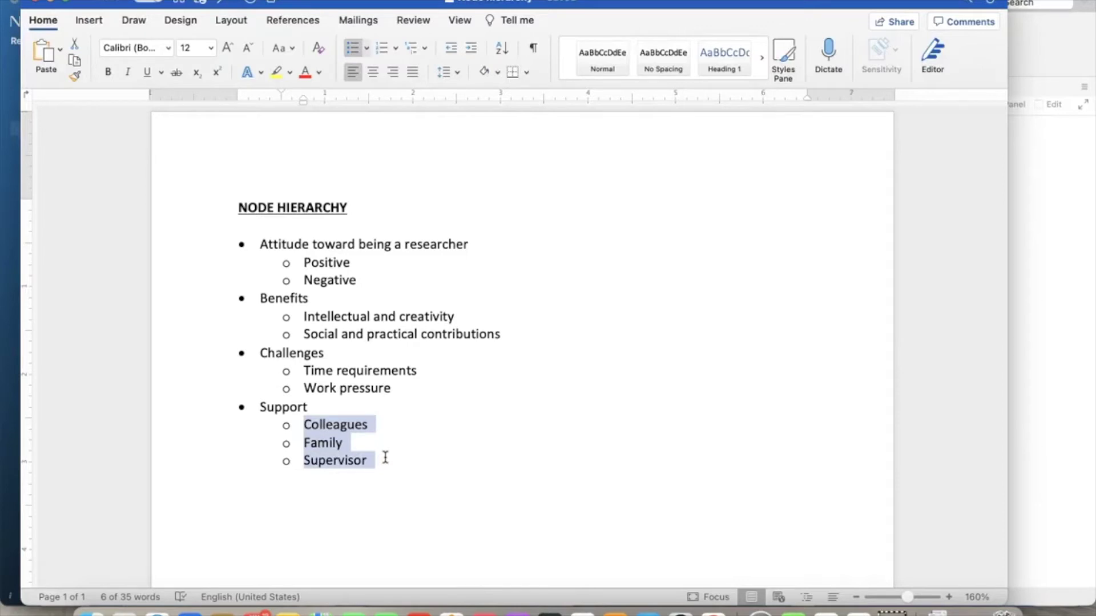
pyautogui.scroll(5, 385, 457)
# Clear the Support highlight, zoom the outline out to 210%, and return to NVivo.
pyautogui.click(440, 474)
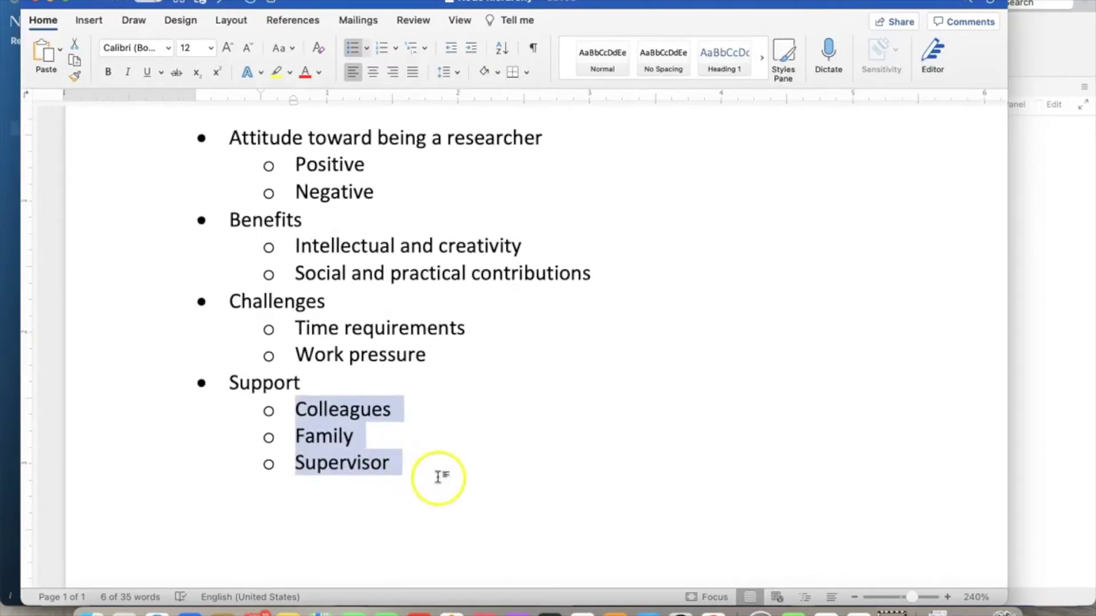
pyautogui.click(706, 542)
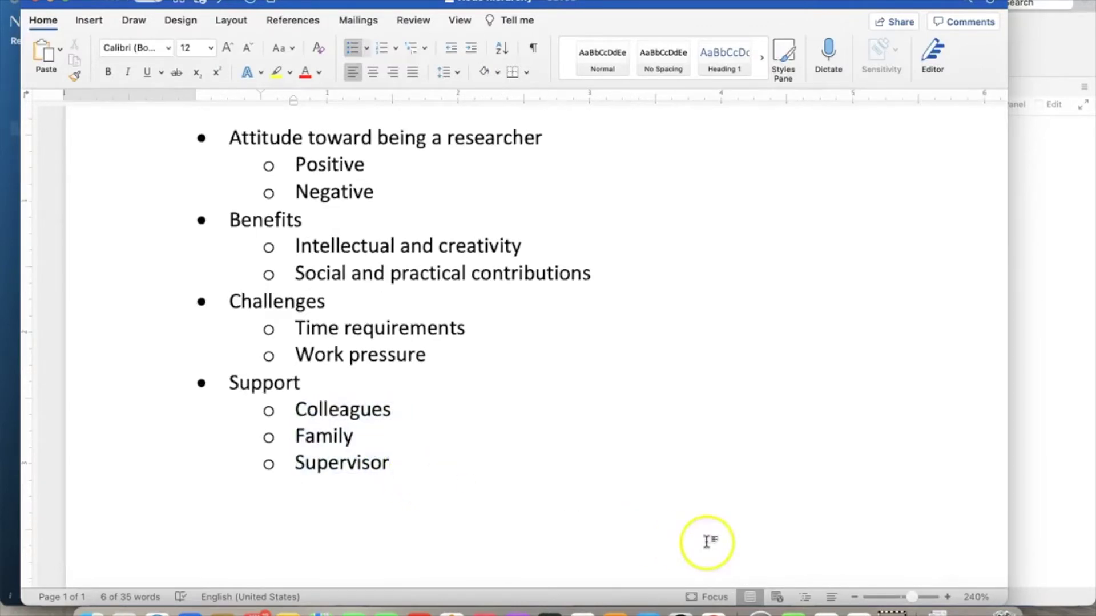
pyautogui.click(854, 597)
pyautogui.click(855, 597)
pyautogui.click(854, 597)
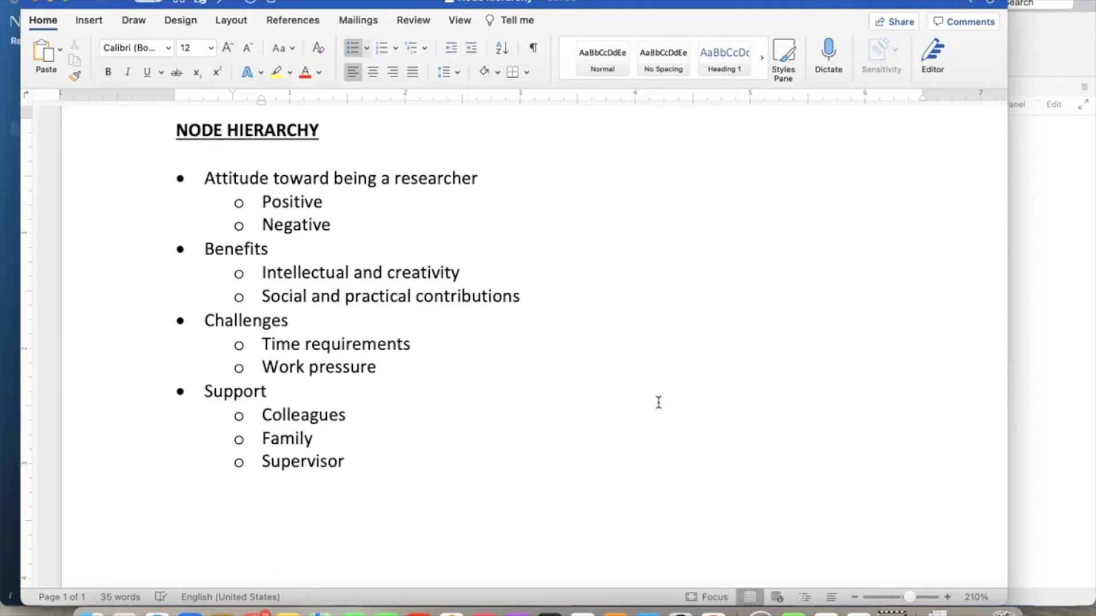
pyautogui.click(756, 607)
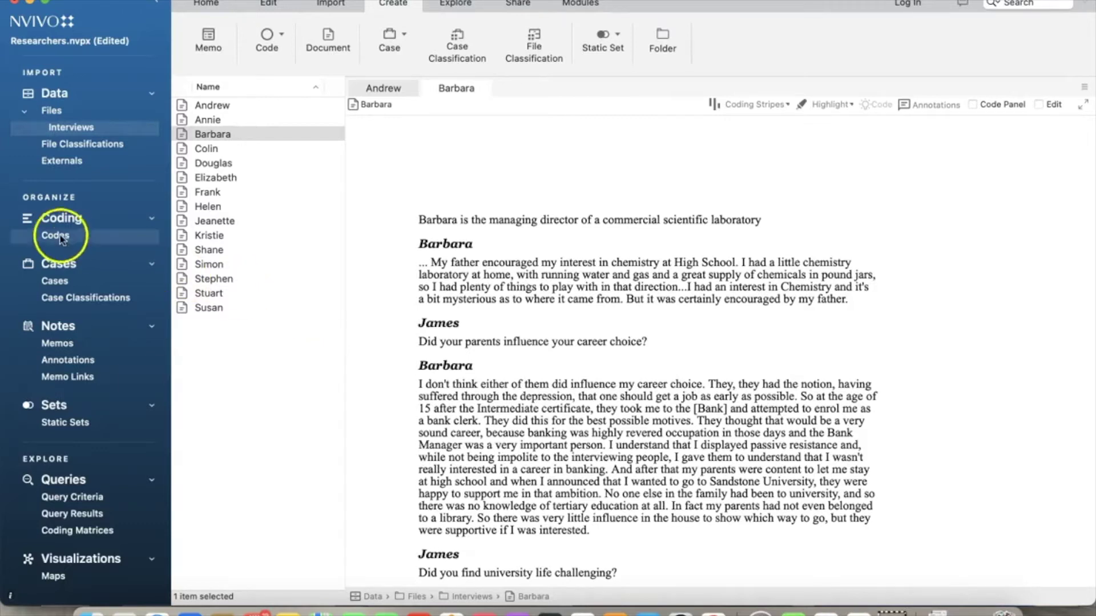
# Open the Codes area under Coding in the navigation sidebar.
pyautogui.click(60, 236)
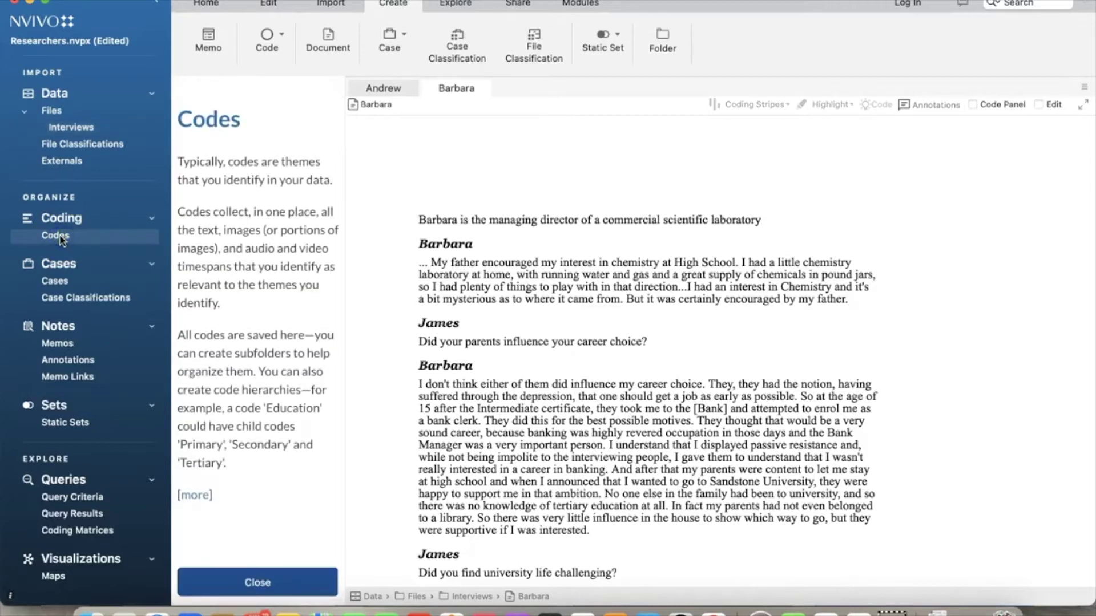
# Create the code 'Attitude toward neing a researcher' with Aggregate coding from child codes ticked.
pyautogui.click(338, 47)
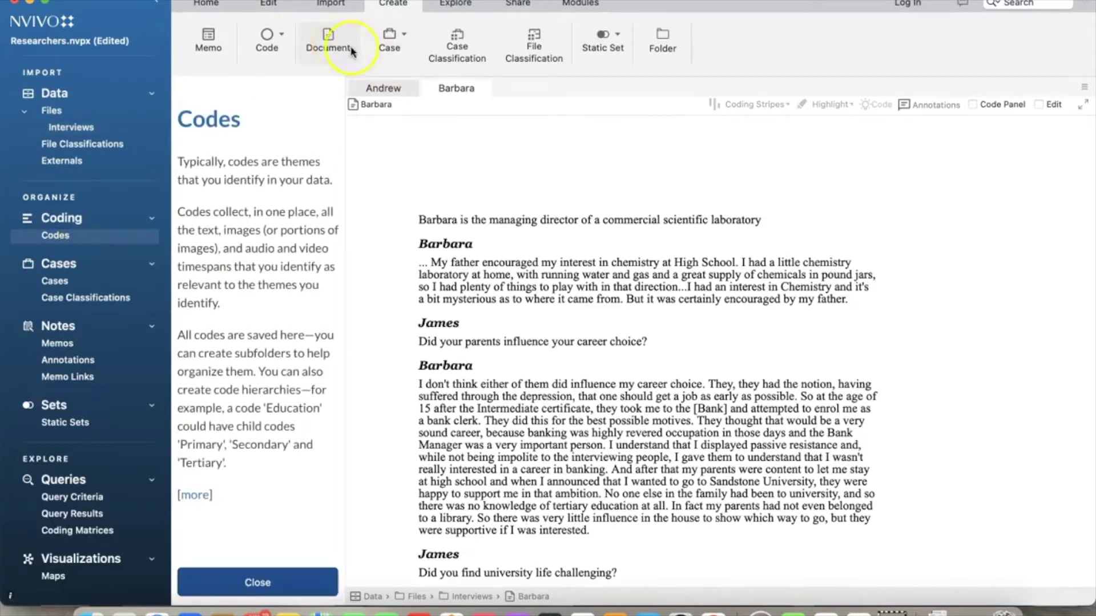
pyautogui.click(211, 49)
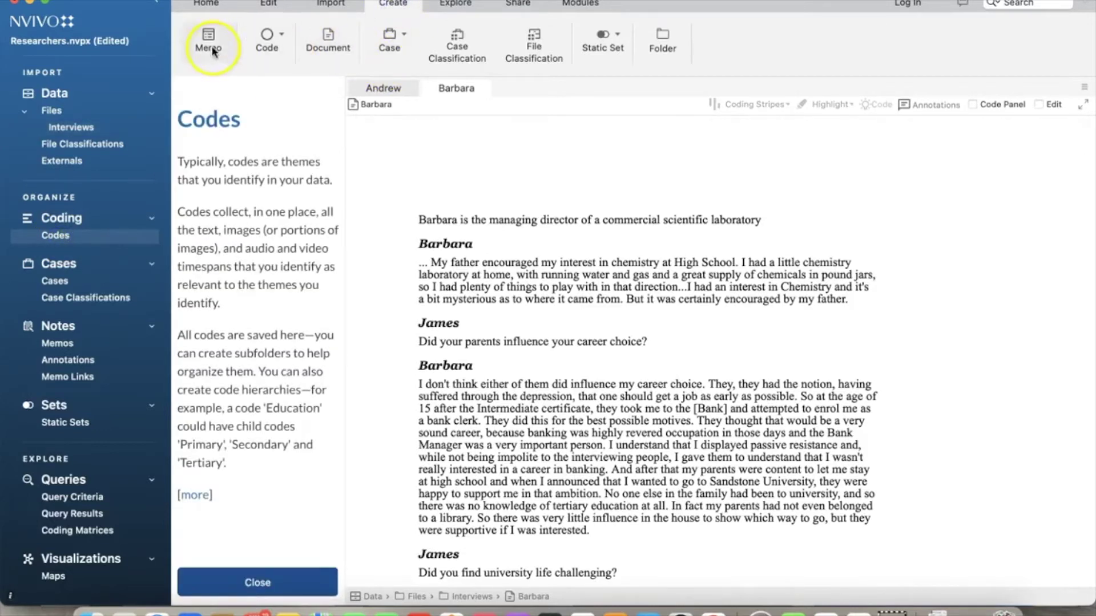
pyautogui.click(281, 35)
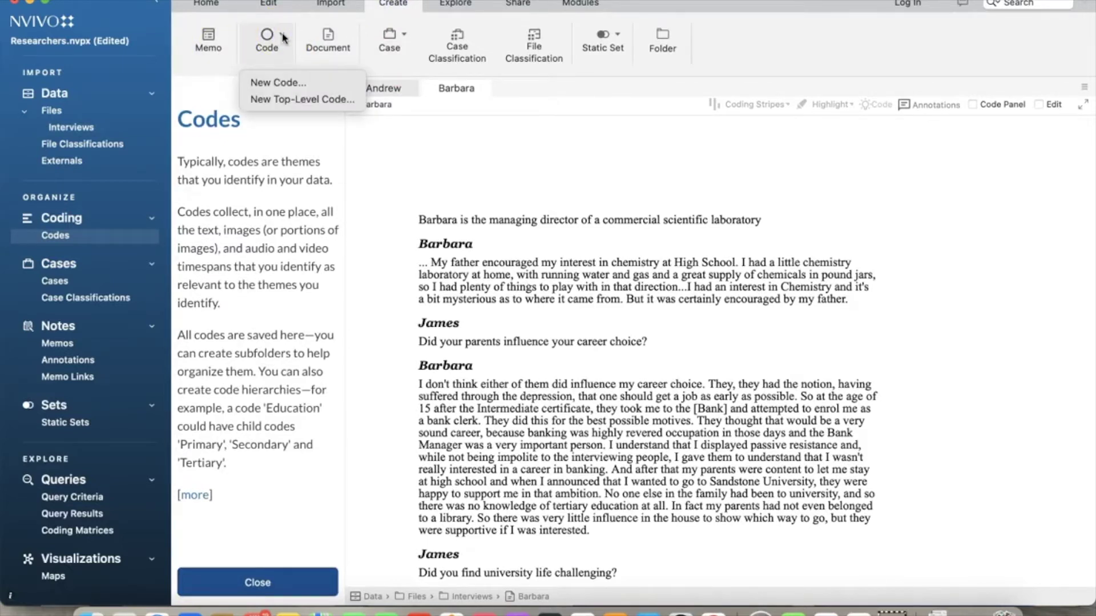
pyautogui.click(357, 291)
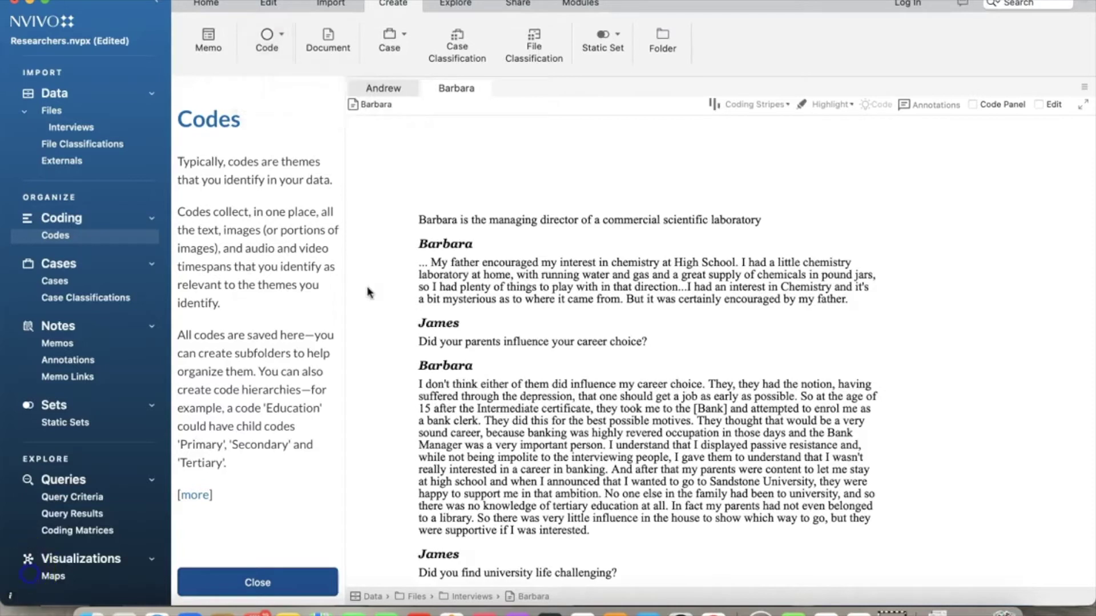
pyautogui.click(281, 35)
pyautogui.click(270, 86)
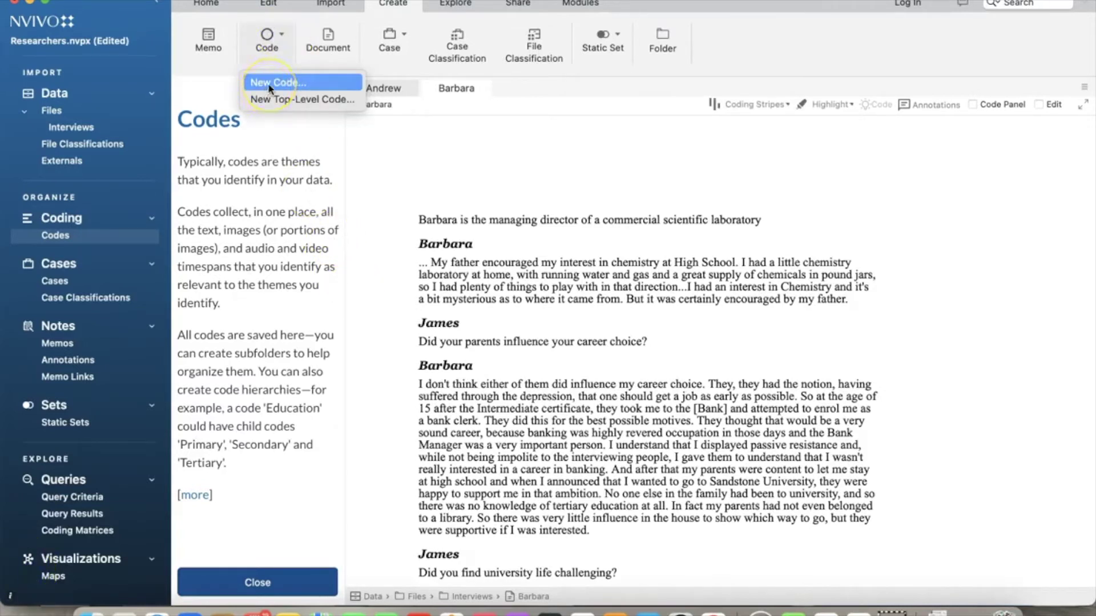
pyautogui.click(479, 223)
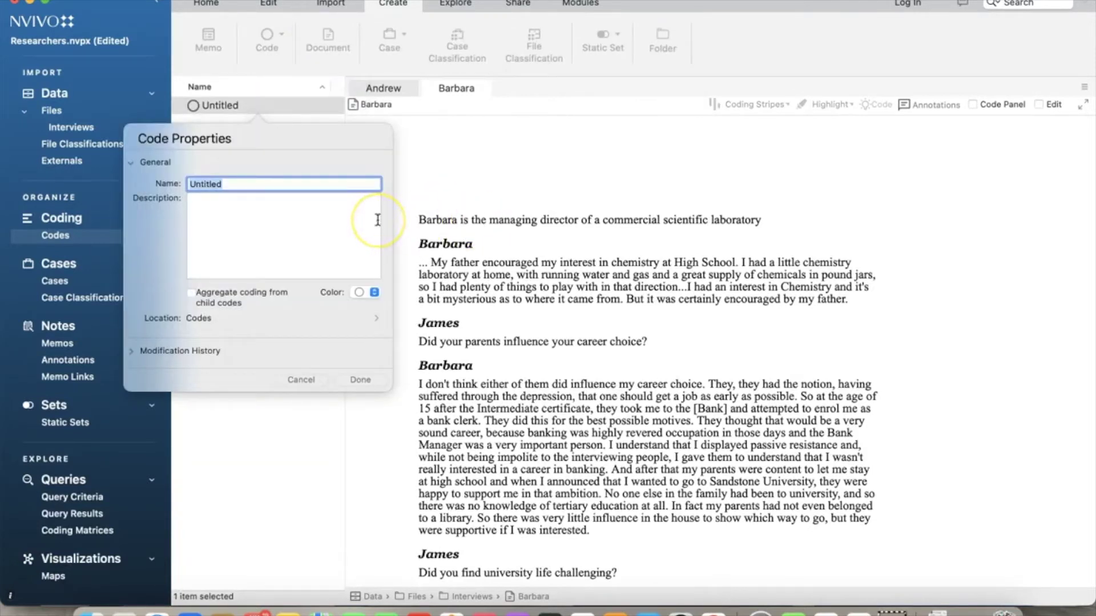
pyautogui.write('Atit')
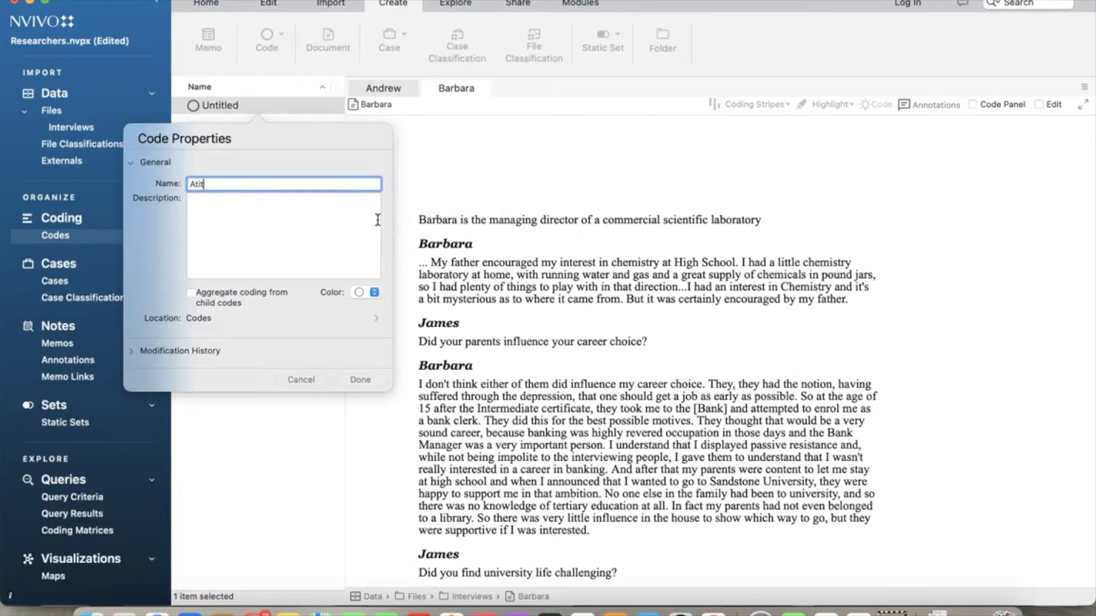
pyautogui.press('BackSpace')
pyautogui.press('BackSpace')
pyautogui.write('titude toward neing a researcher')
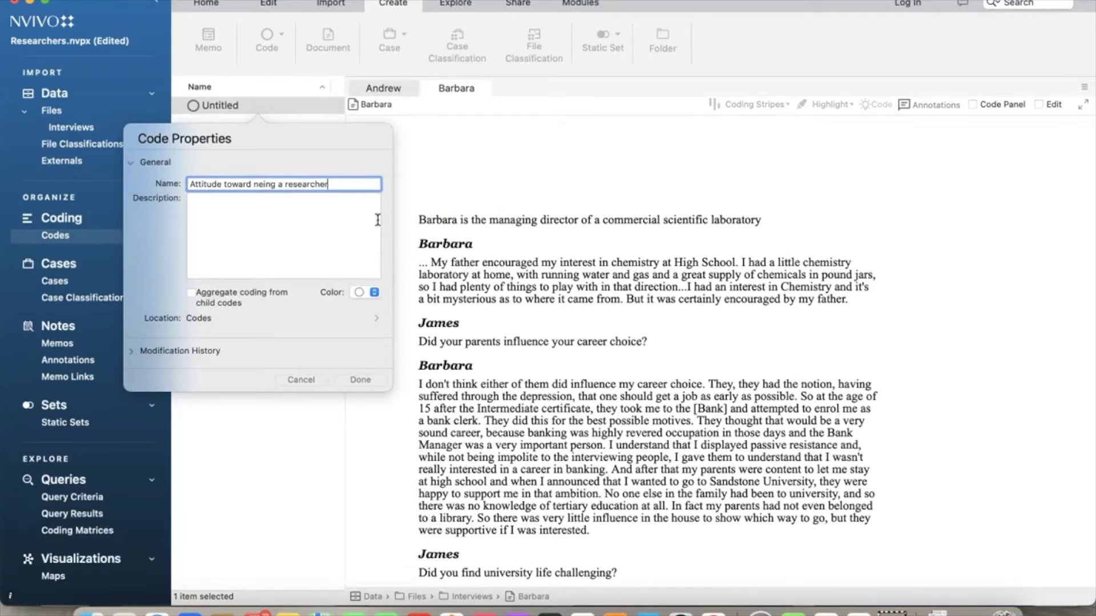
pyautogui.click(192, 294)
pyautogui.click(365, 379)
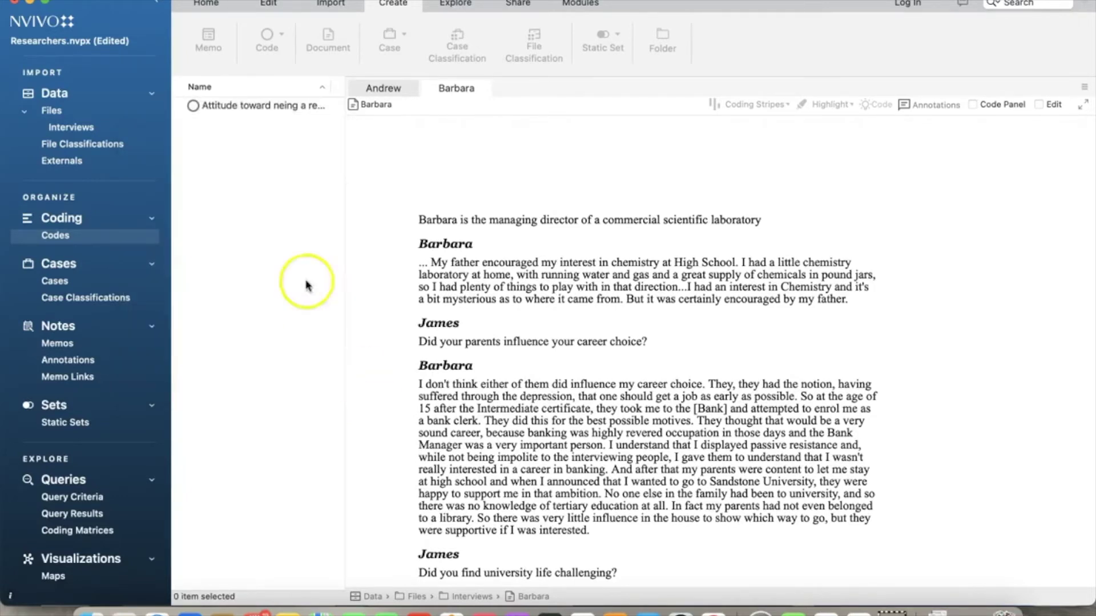
# Create a top-level Benefits code that aggregates coding from child codes.
pyautogui.click(67, 234)
pyautogui.click(280, 36)
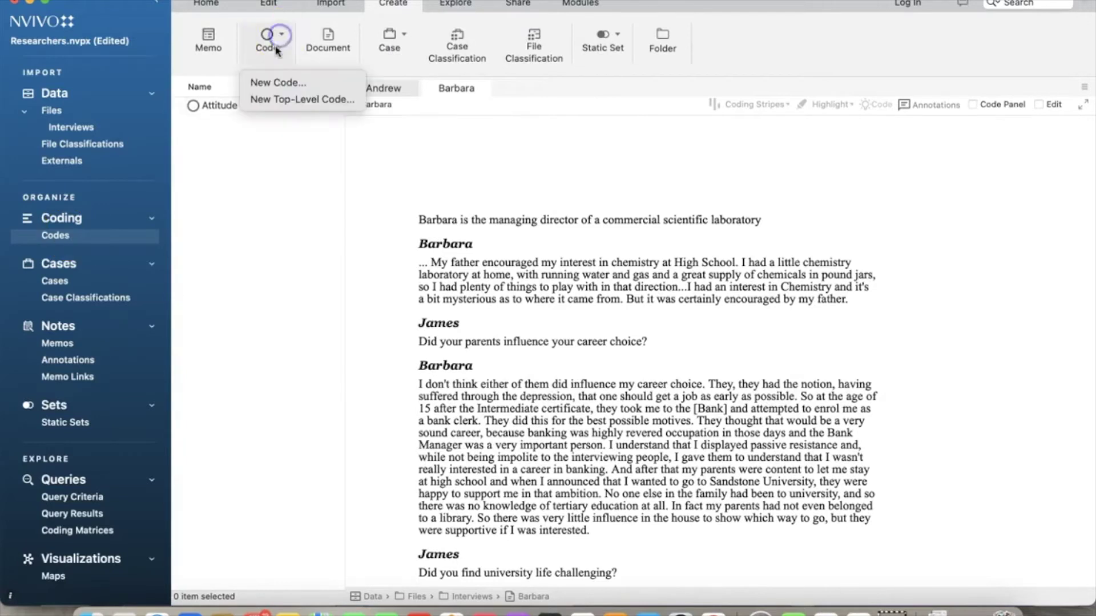
pyautogui.click(278, 83)
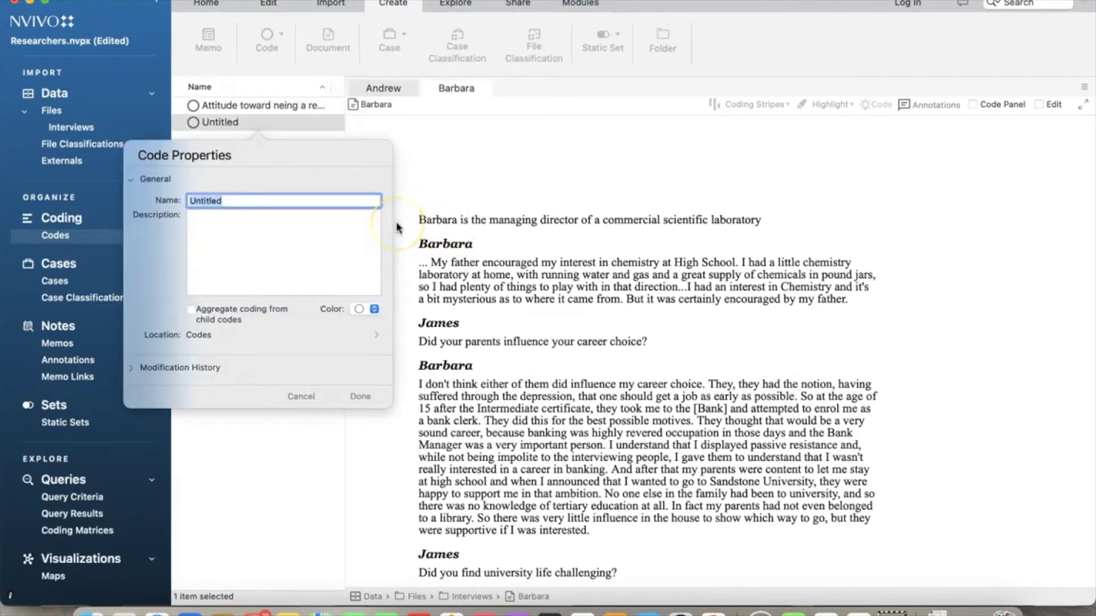
pyautogui.write('Benefits')
pyautogui.click(322, 257)
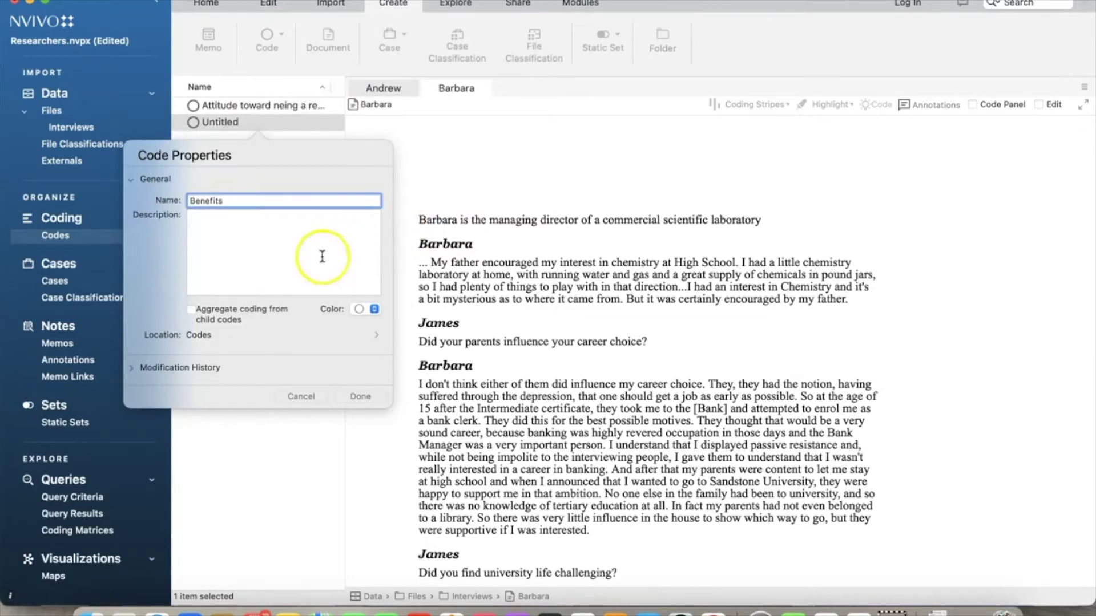
pyautogui.click(192, 309)
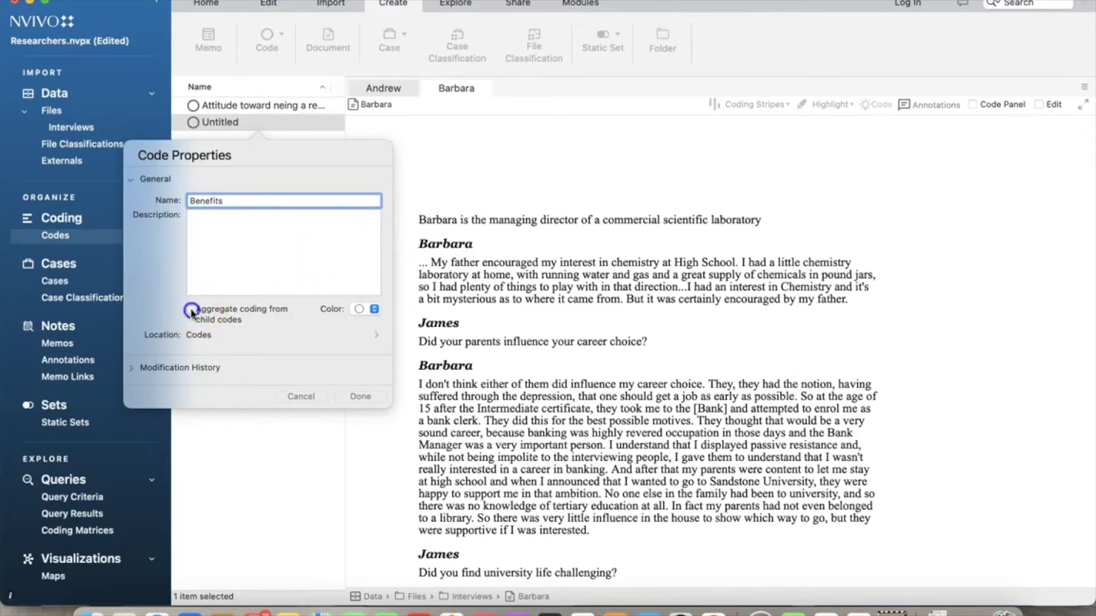
pyautogui.click(360, 396)
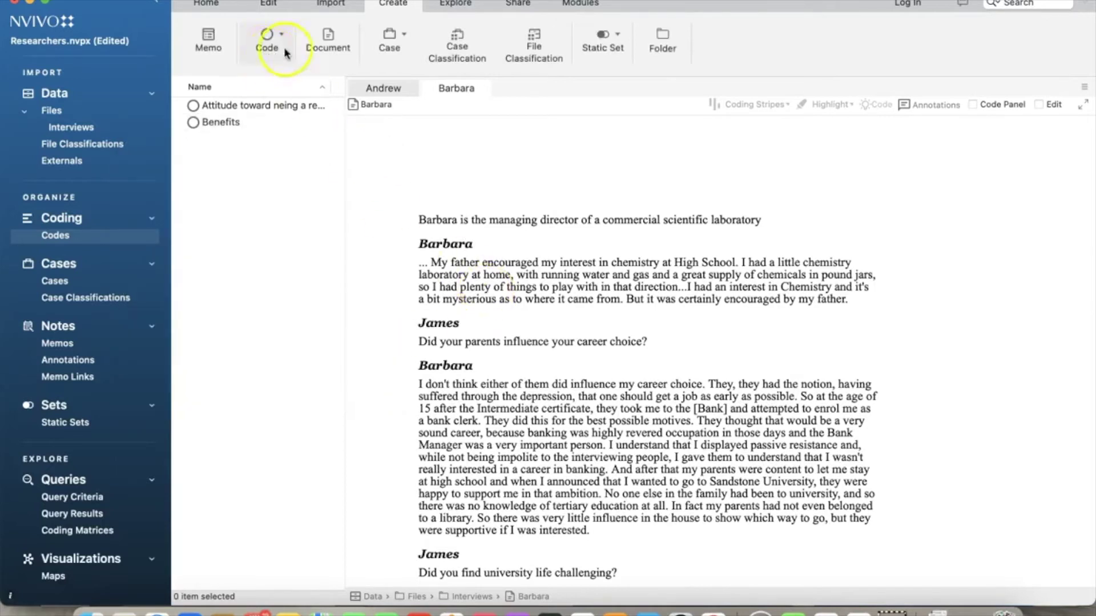
# Add Challenges as another top-level code.
pyautogui.click(284, 51)
pyautogui.click(279, 78)
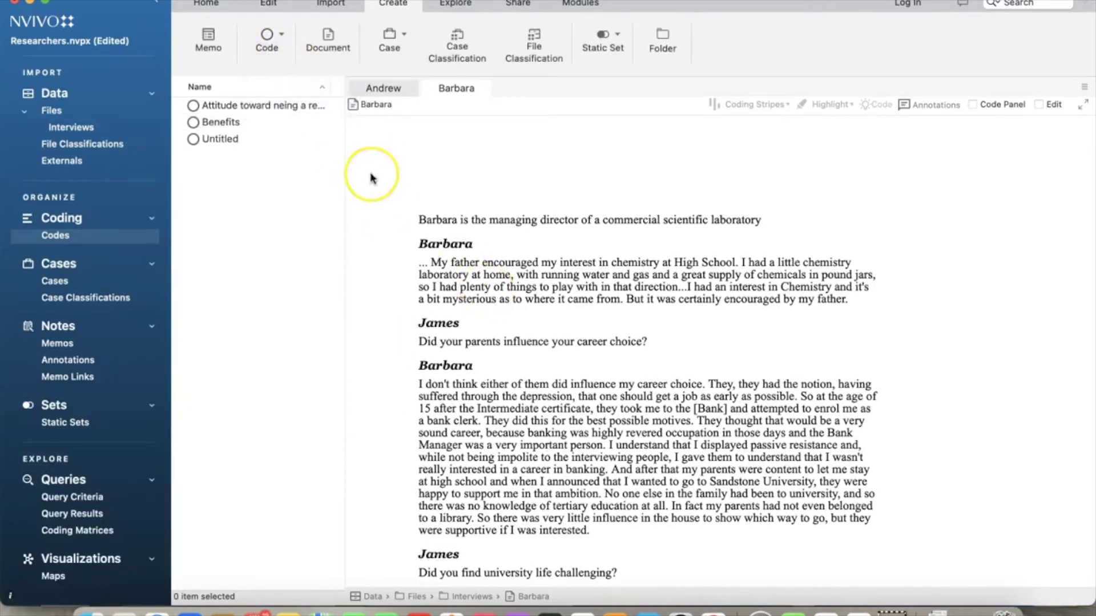
pyautogui.write('Challenges')
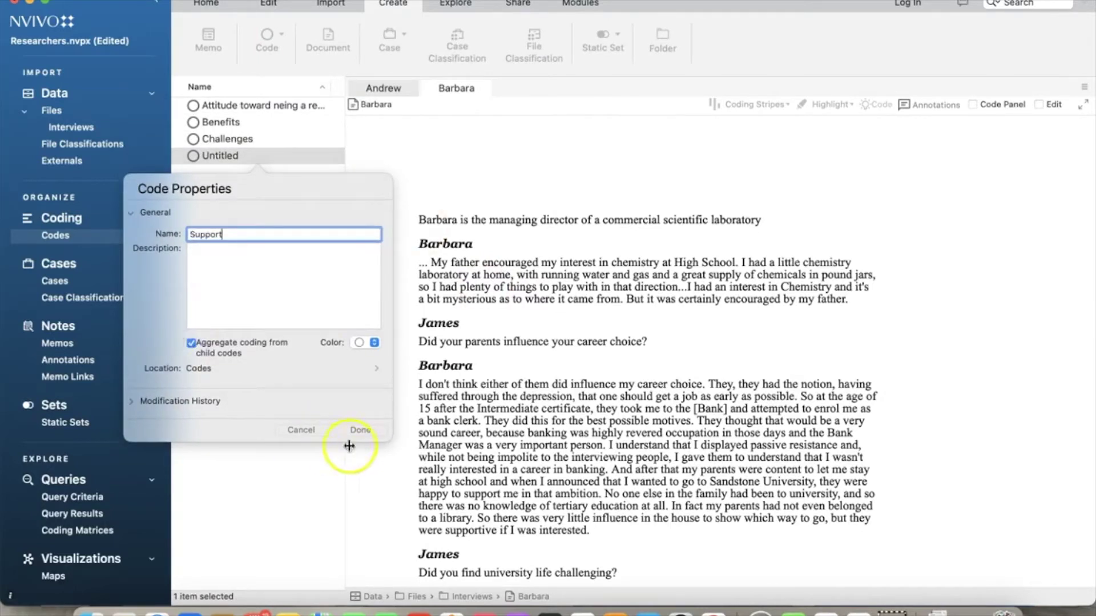
pyautogui.click(360, 430)
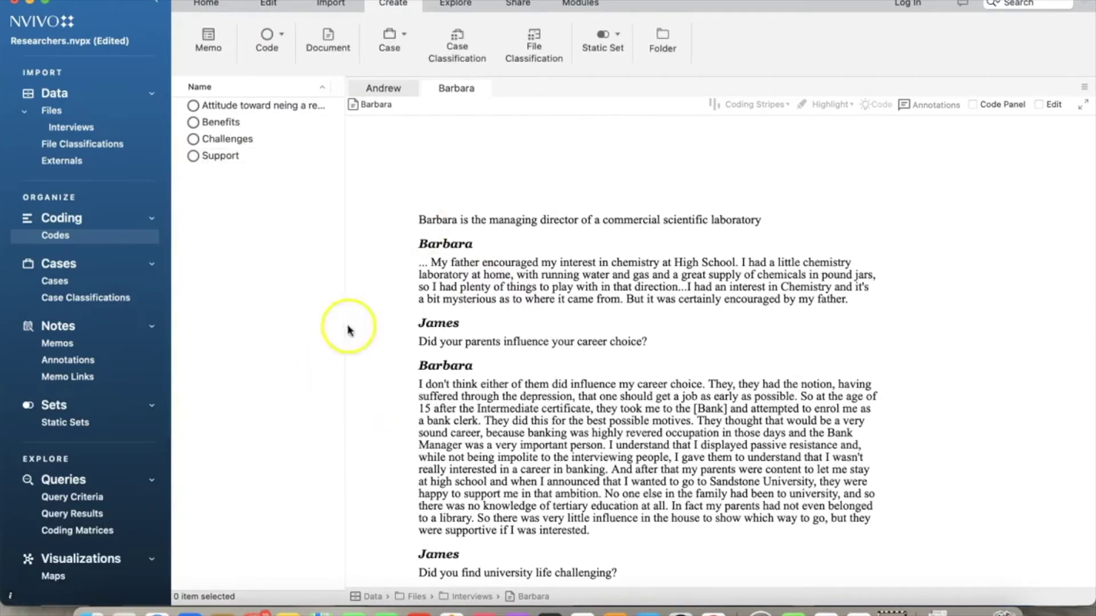
pyautogui.click(246, 107)
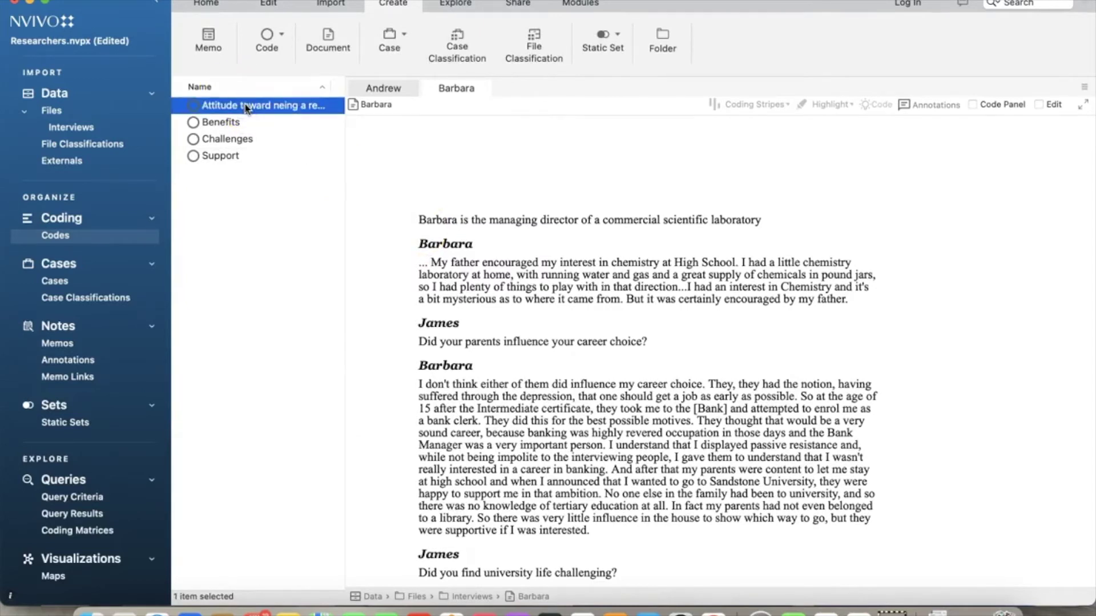
# Add a Positive child code under Attitude toward neing a researcher.
pyautogui.rightClick(246, 106)
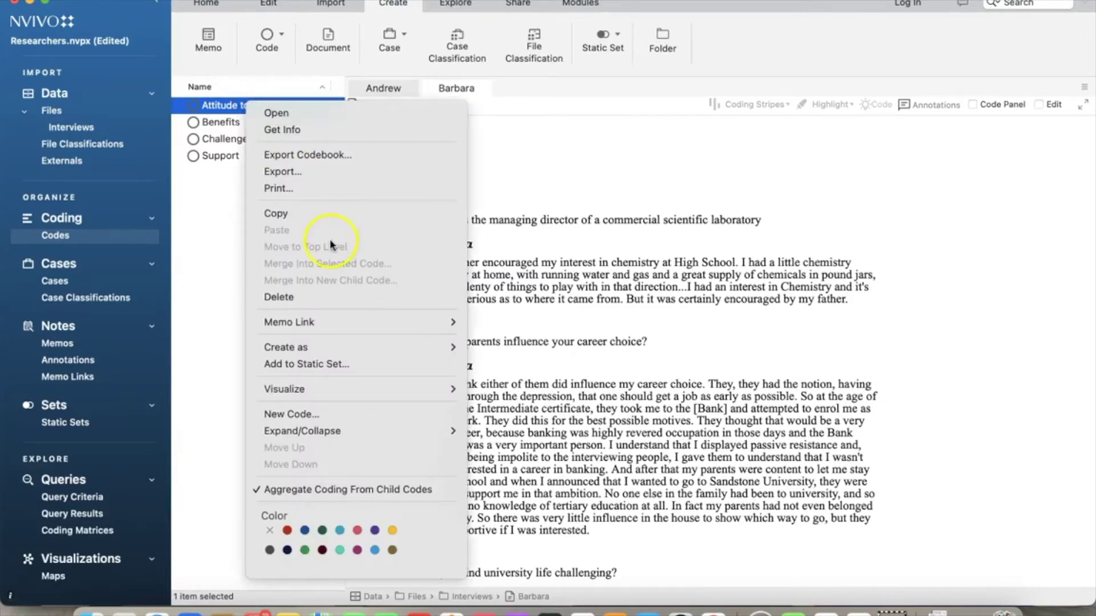
pyautogui.click(313, 413)
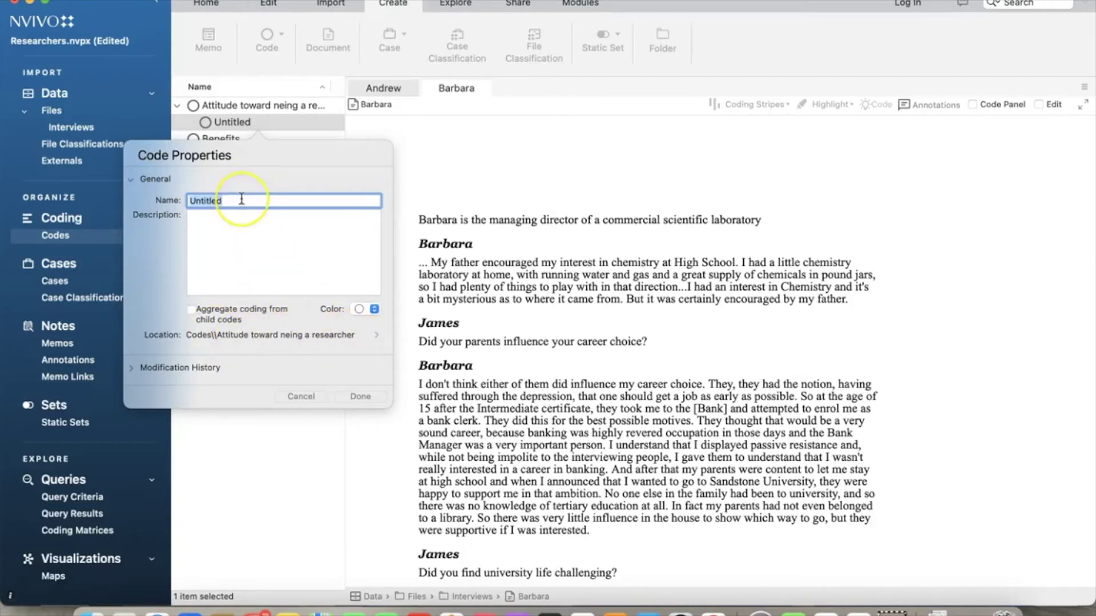
pyautogui.write('Positive')
pyautogui.click(355, 397)
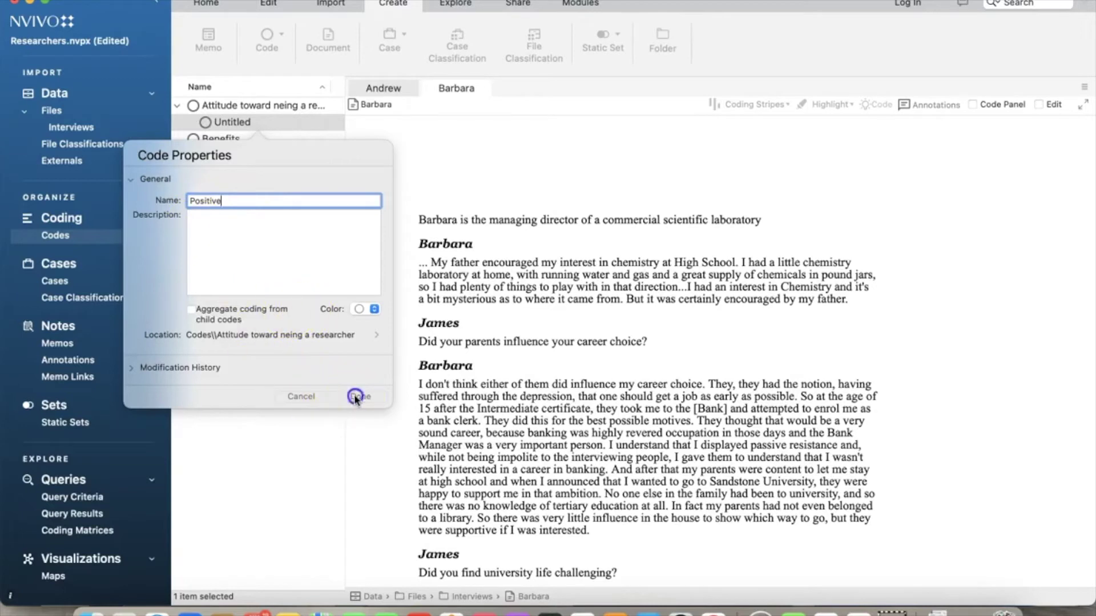
# Add a Negative child code under the same attitude code.
pyautogui.rightClick(276, 108)
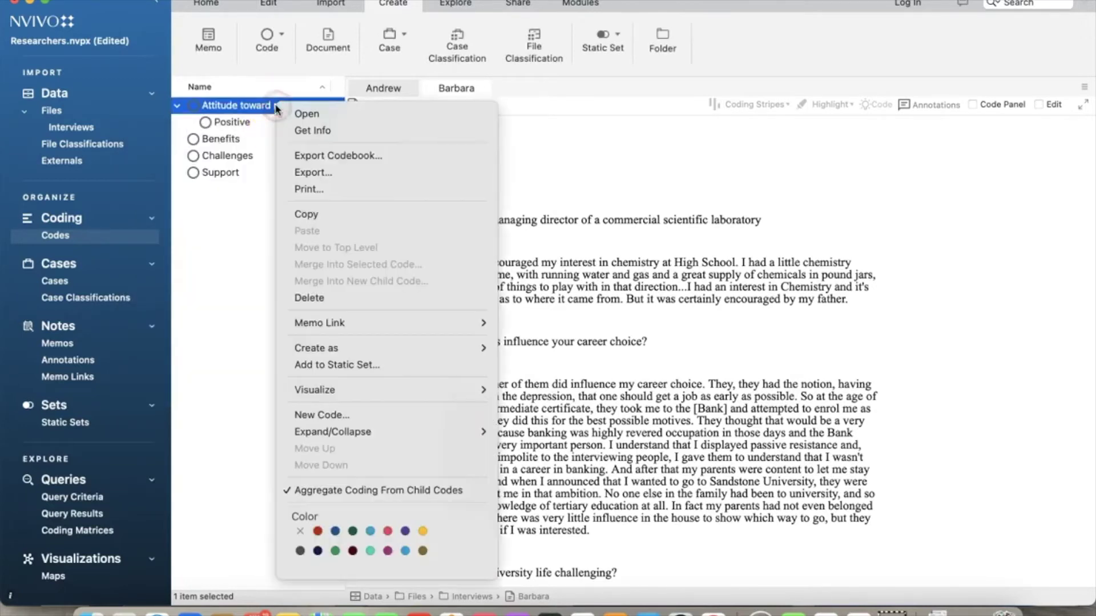
pyautogui.click(355, 416)
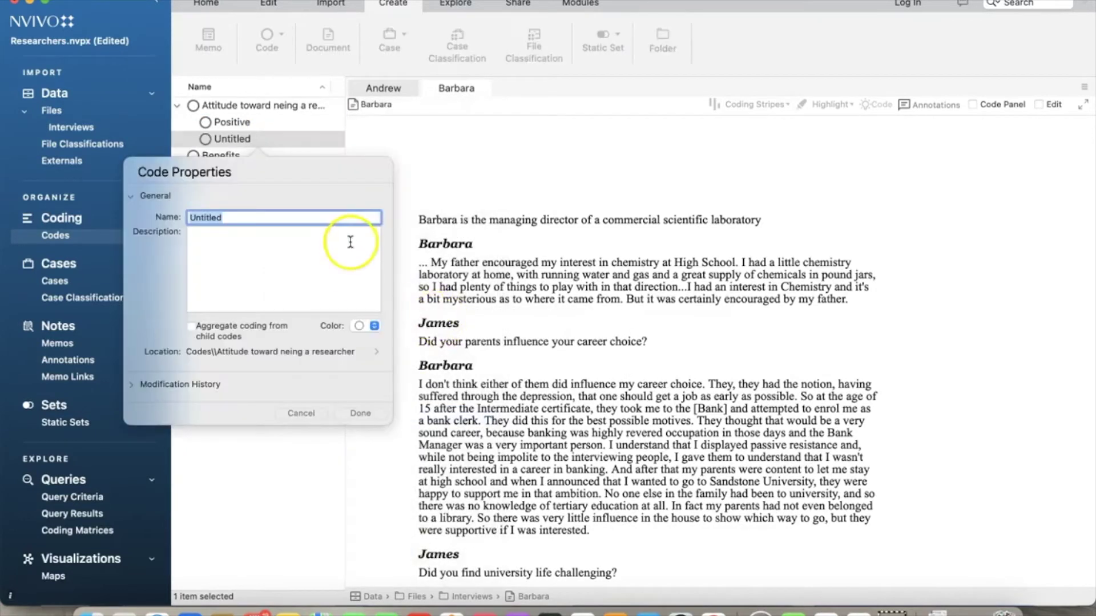
pyautogui.write('Neg')
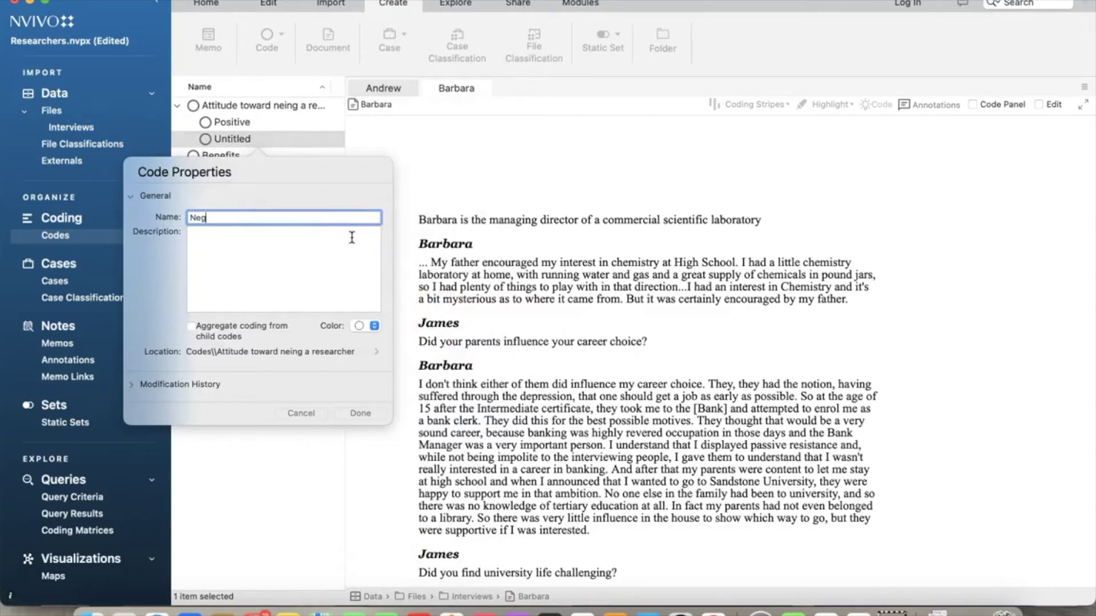
pyautogui.write('ative')
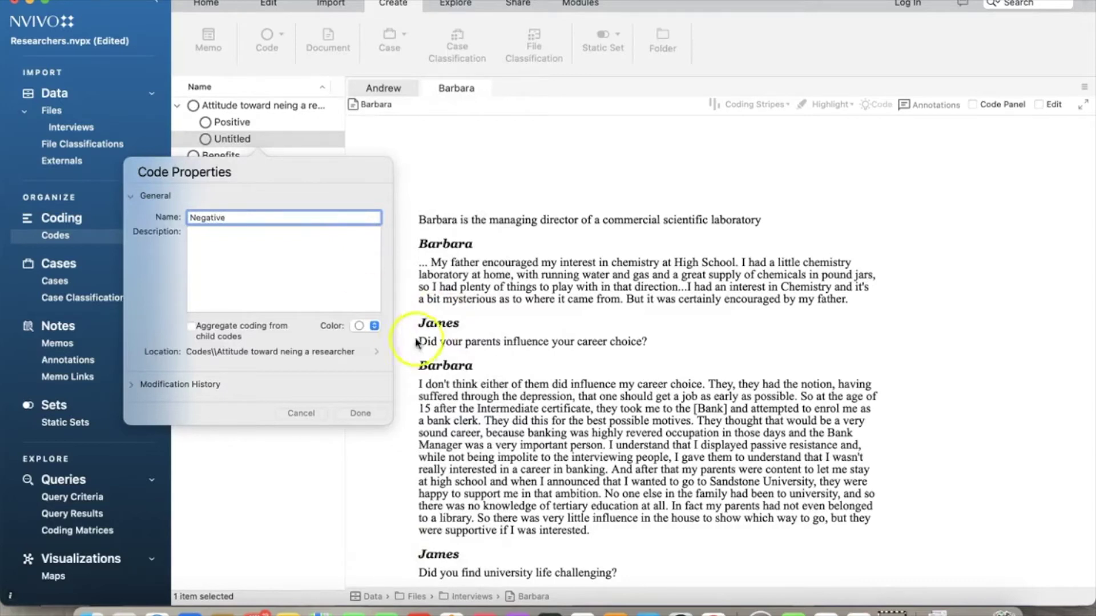
pyautogui.click(358, 413)
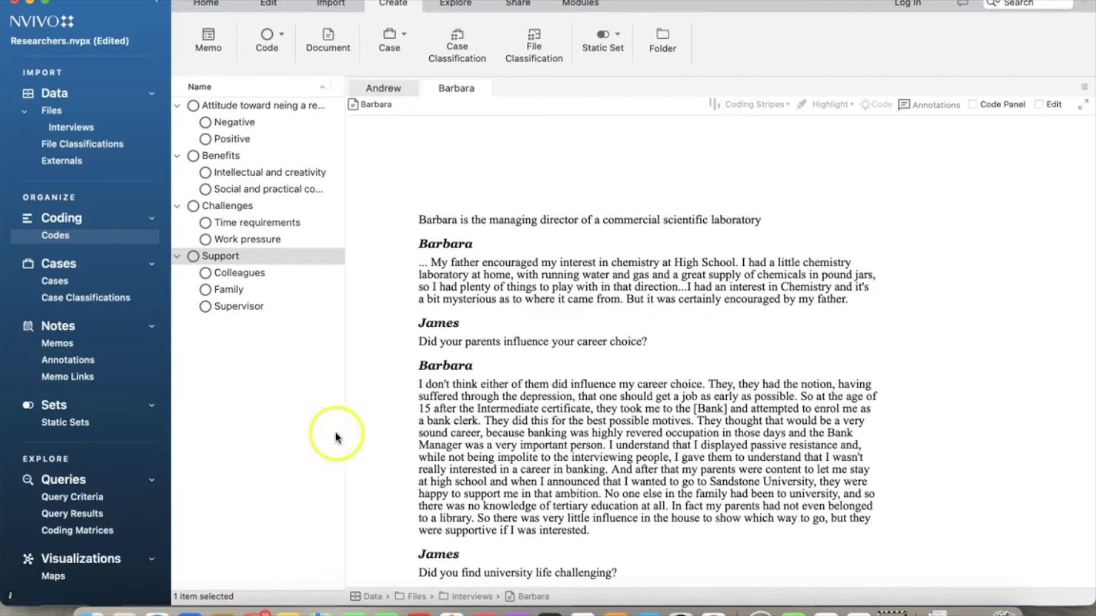
pyautogui.click(259, 106)
# Reopen Andrew's transcript, scroll through it, and select its opening answer paragraph.
pyautogui.click(71, 126)
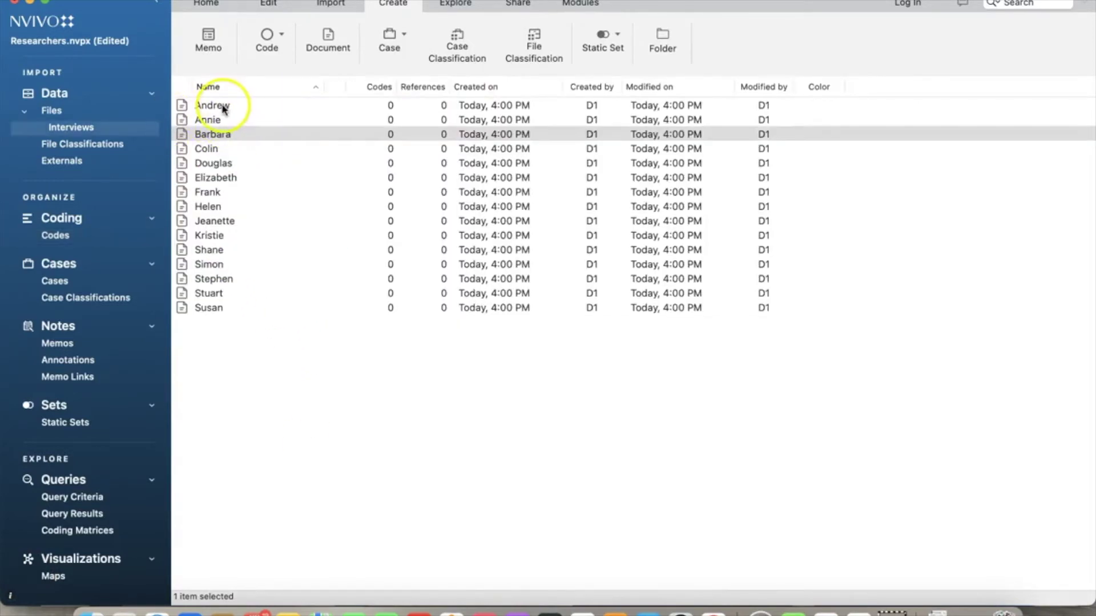
pyautogui.doubleClick(215, 105)
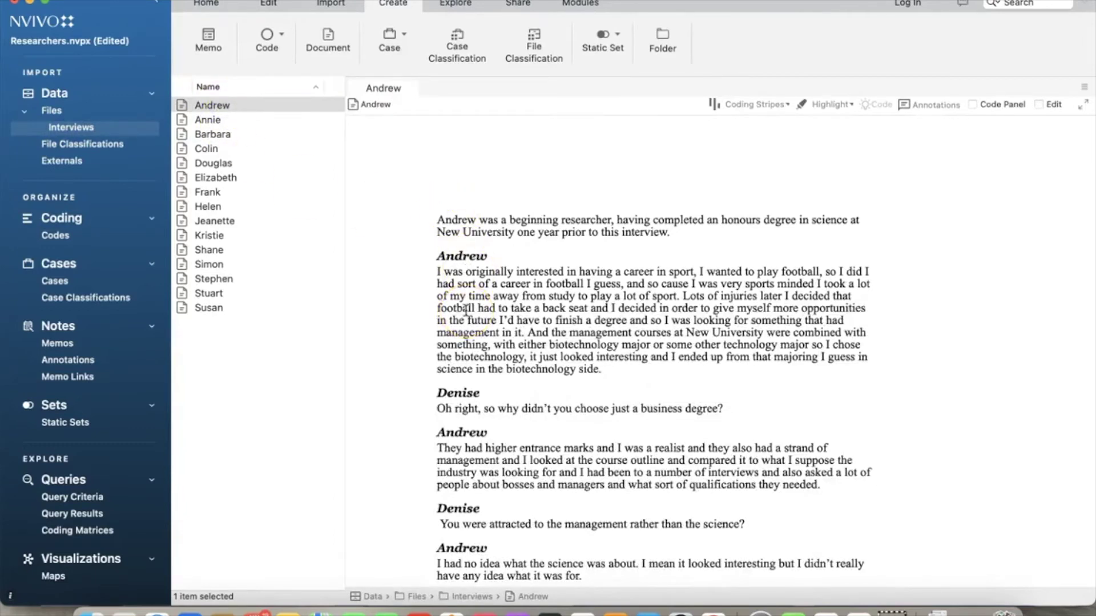
pyautogui.scroll(-1, 548, 319)
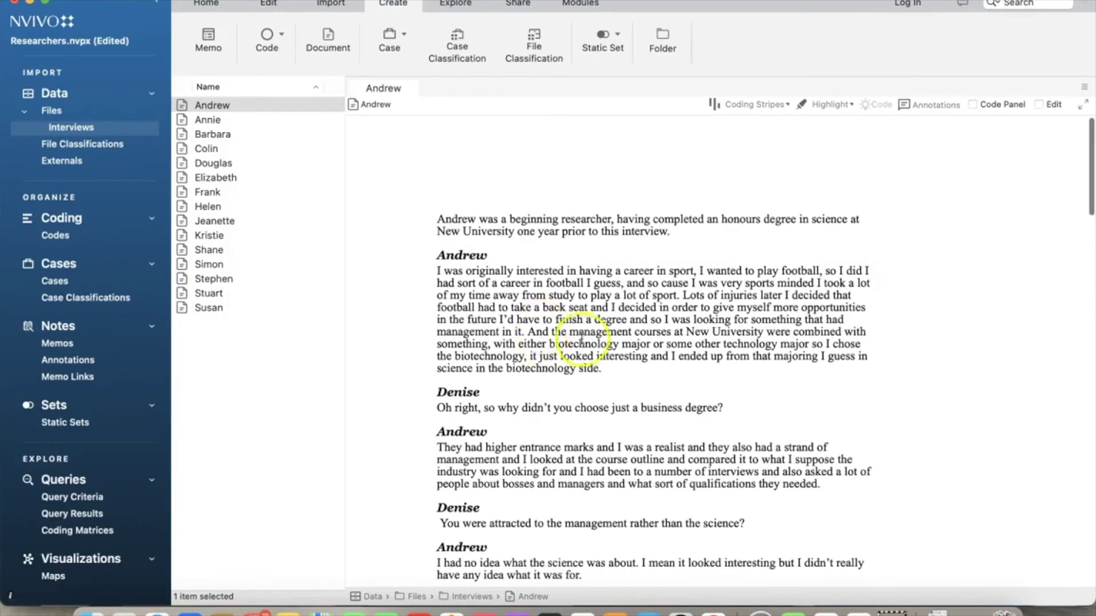
pyautogui.scroll(-3, 565, 341)
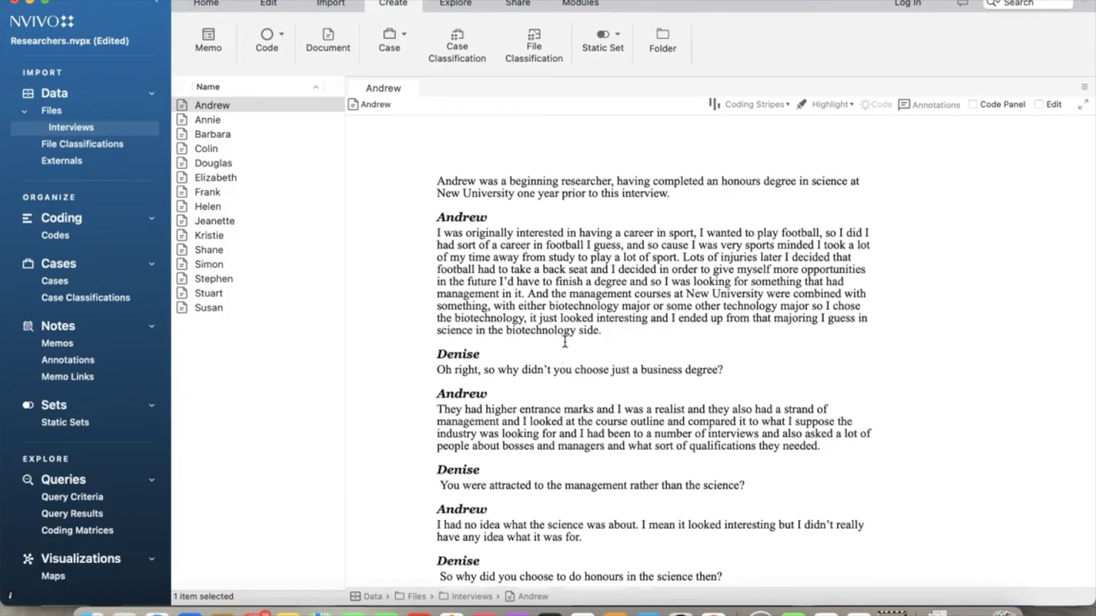
pyautogui.scroll(-3, 565, 341)
pyautogui.scroll(-1, 565, 342)
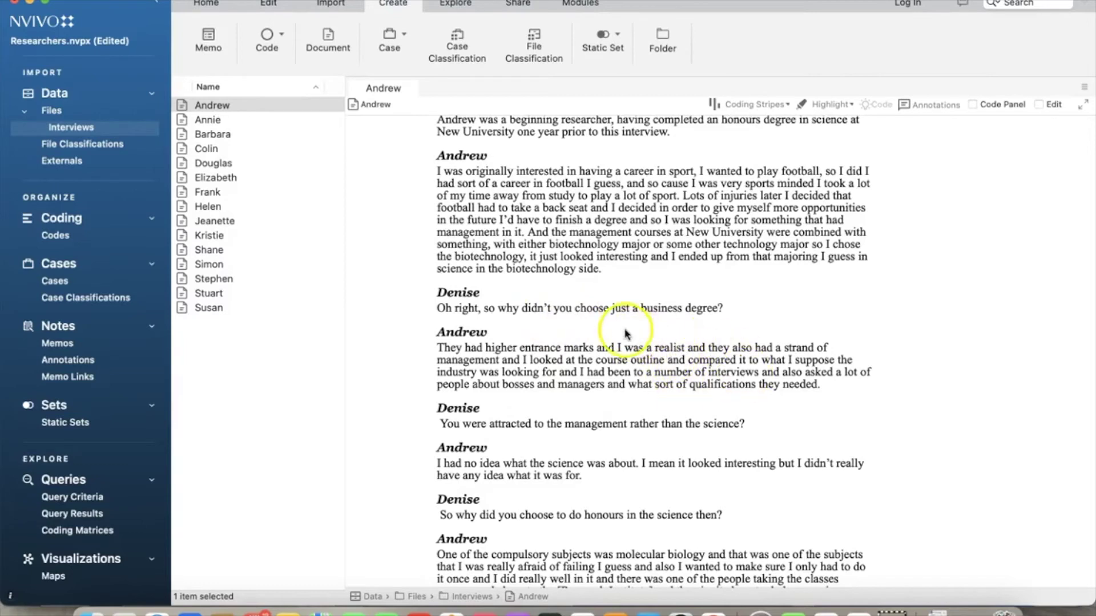
pyautogui.scroll(5, 564, 274)
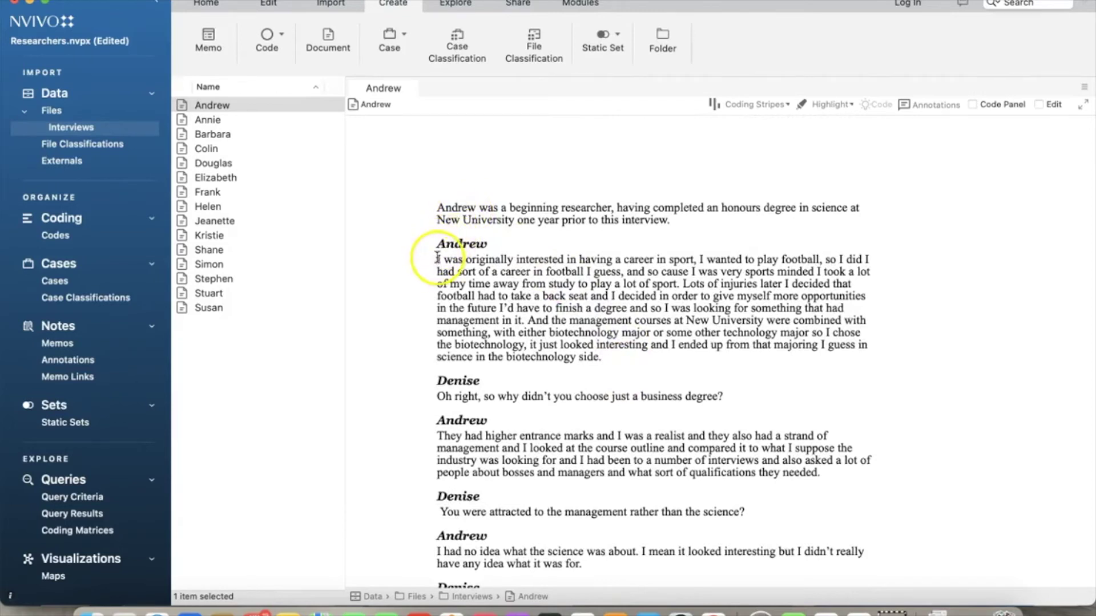
pyautogui.moveTo(437, 258); pyautogui.dragTo(612, 359)
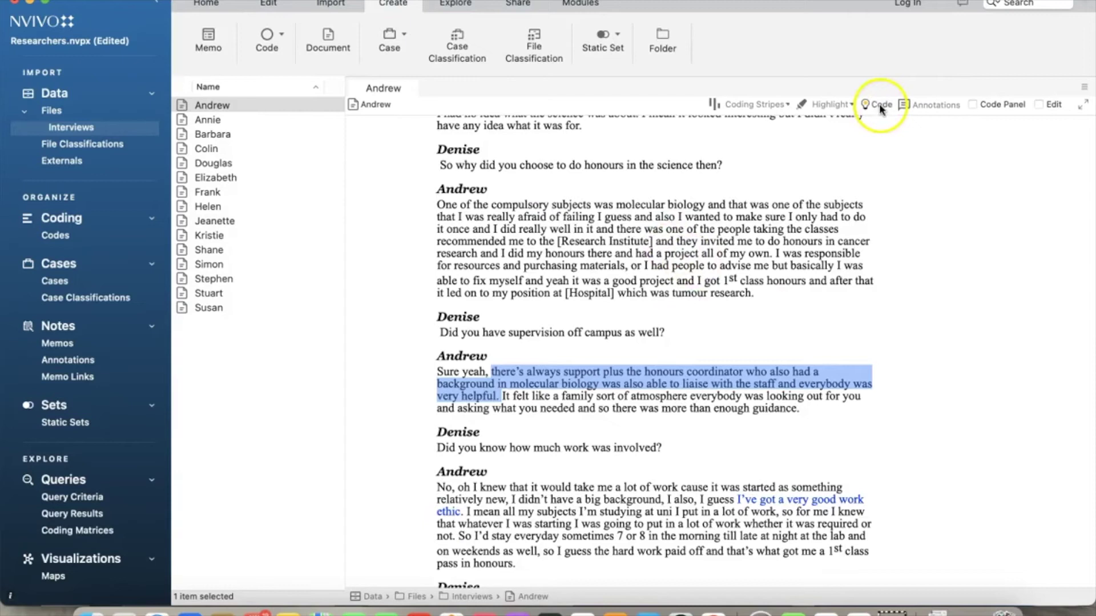
# Code the 'honours coordinator very helpful' passage to Codes\Support\Supervisor and view updated reference counts.
pyautogui.click(882, 109)
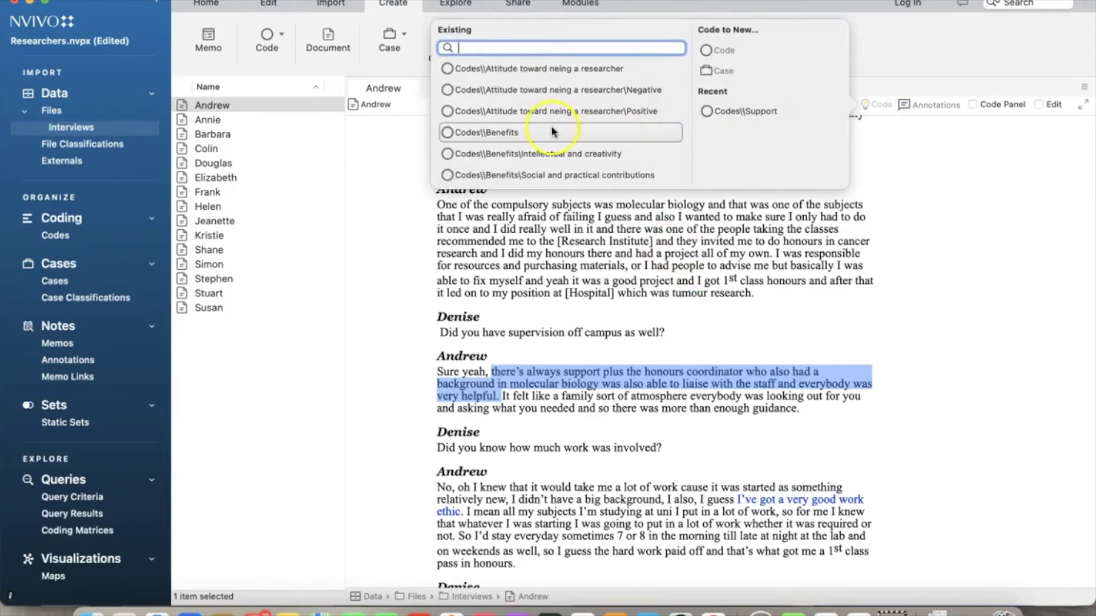
pyautogui.scroll(-5, 556, 125)
pyautogui.scroll(-3, 553, 131)
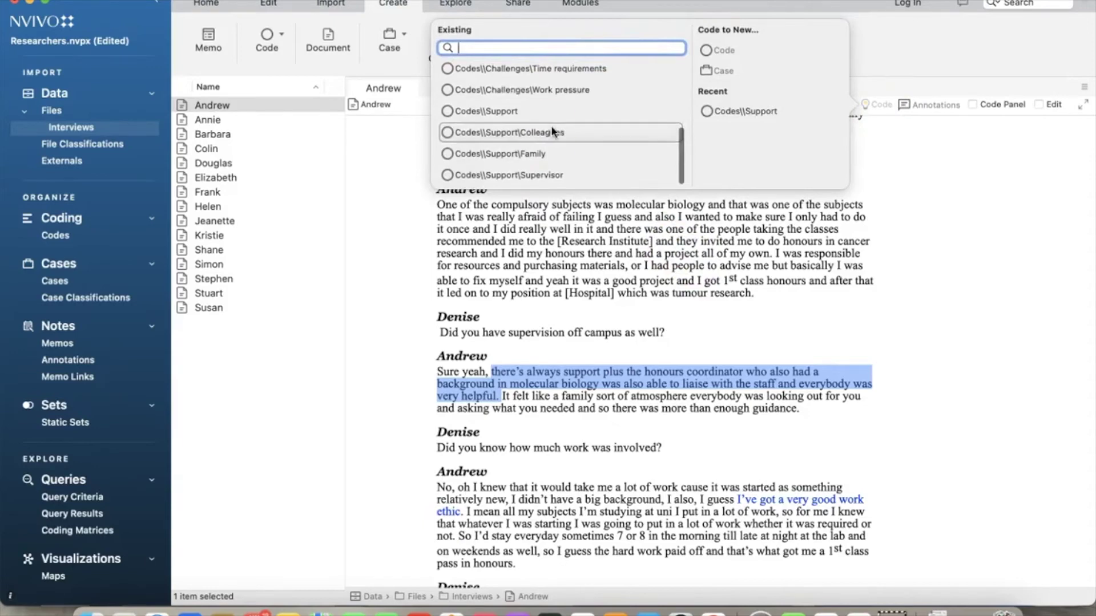
pyautogui.click(565, 240)
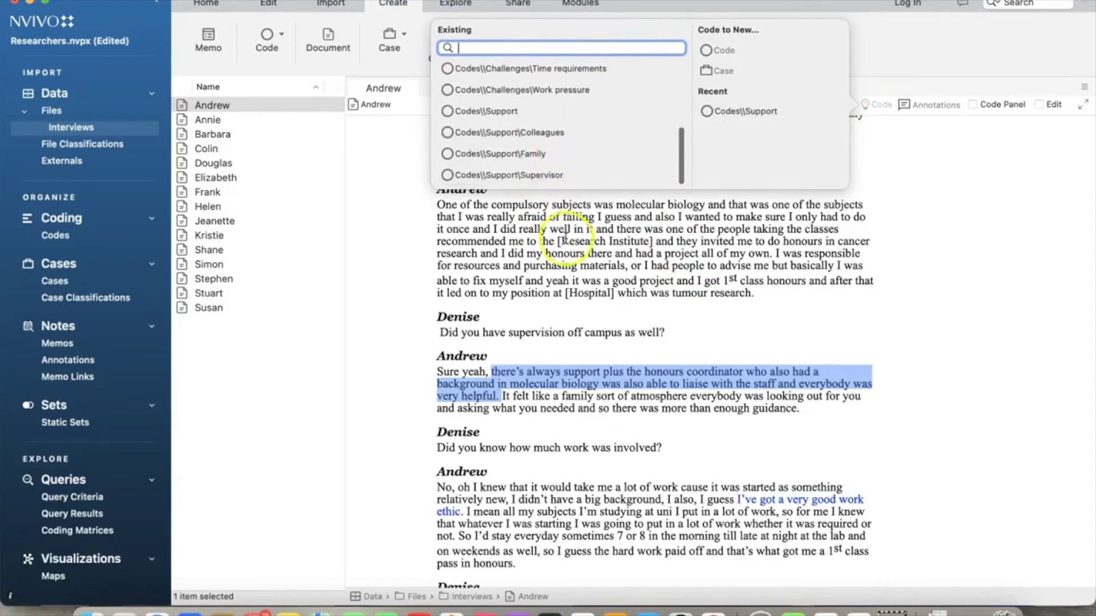
pyautogui.click(562, 175)
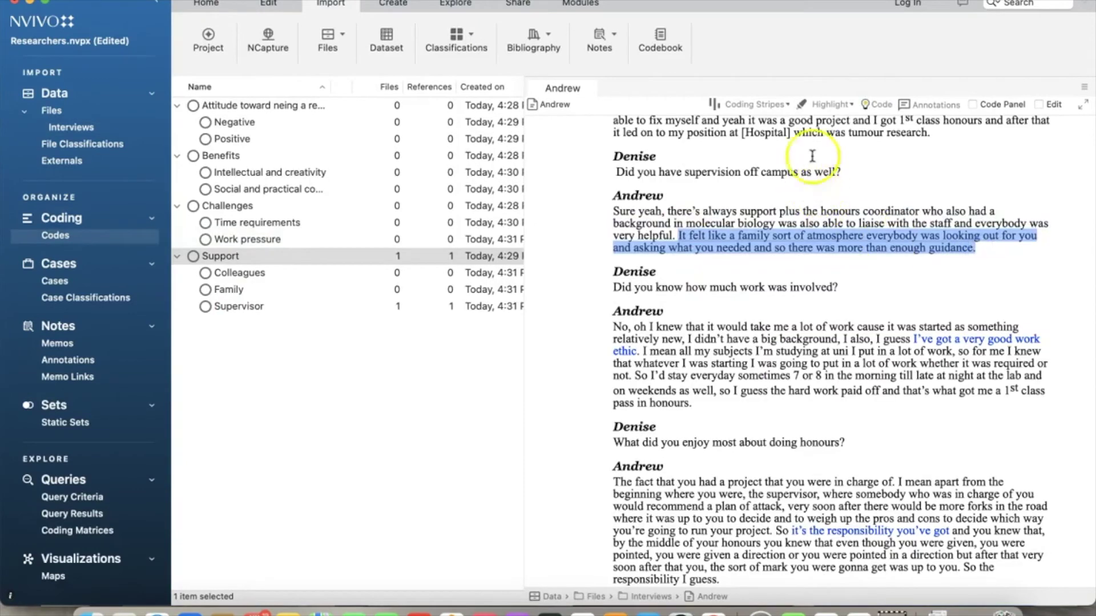
# Code the 'family sort of atmosphere' passage to the existing Support\Colleagues code.
pyautogui.click(878, 106)
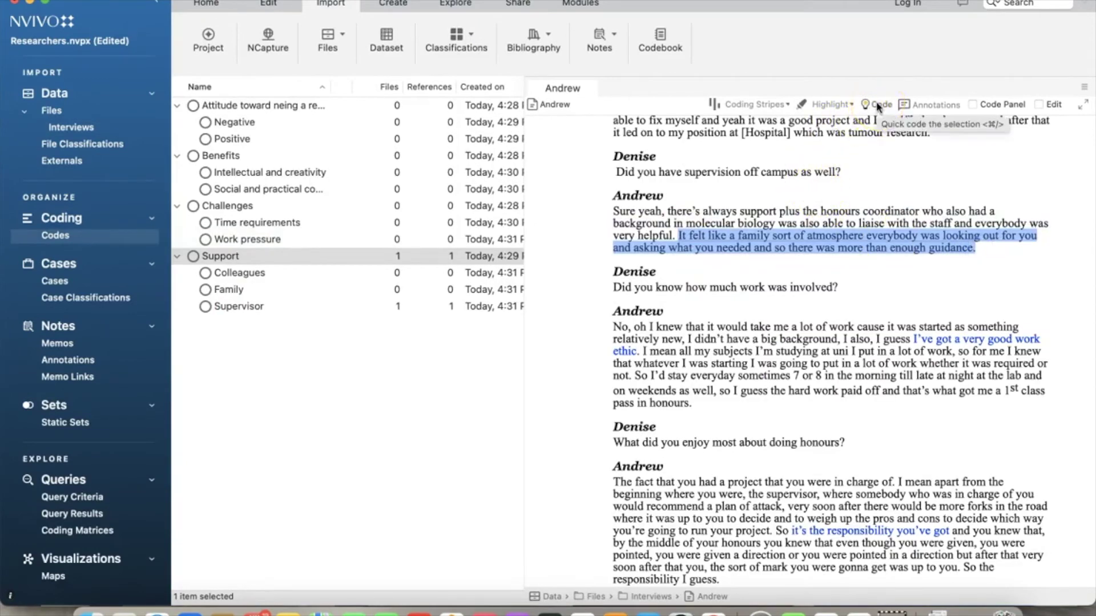
pyautogui.rightClick(771, 235)
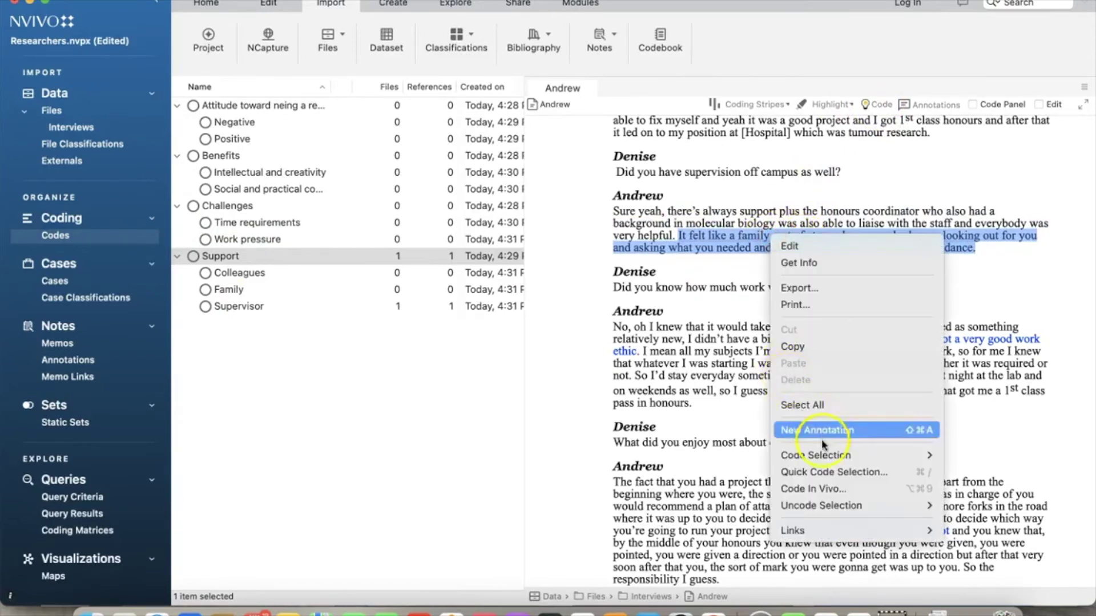
pyautogui.moveTo(822, 455)
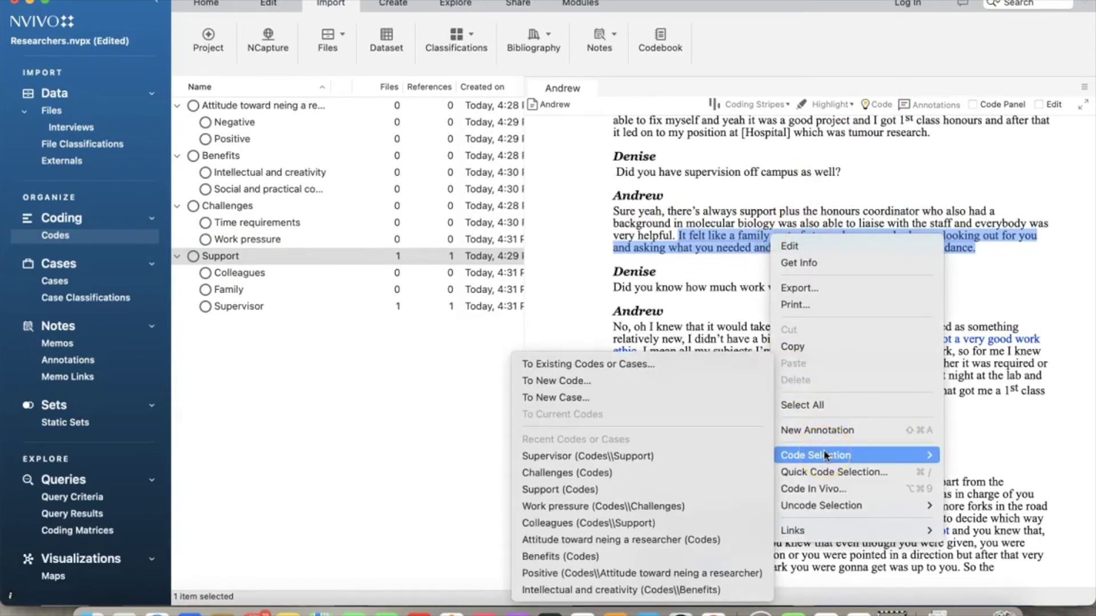
pyautogui.click(628, 364)
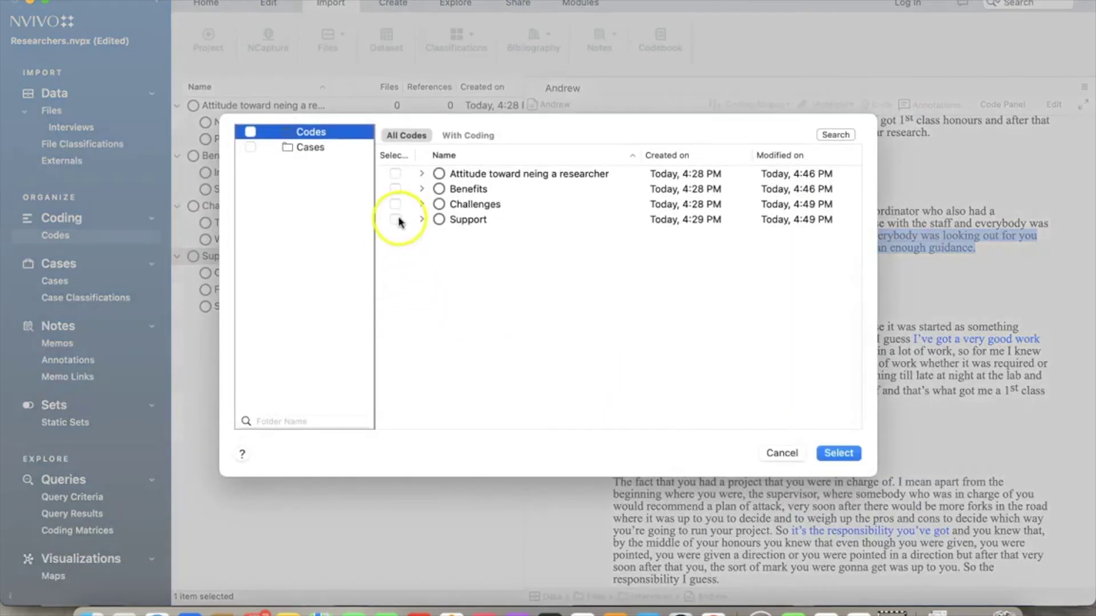
pyautogui.click(422, 219)
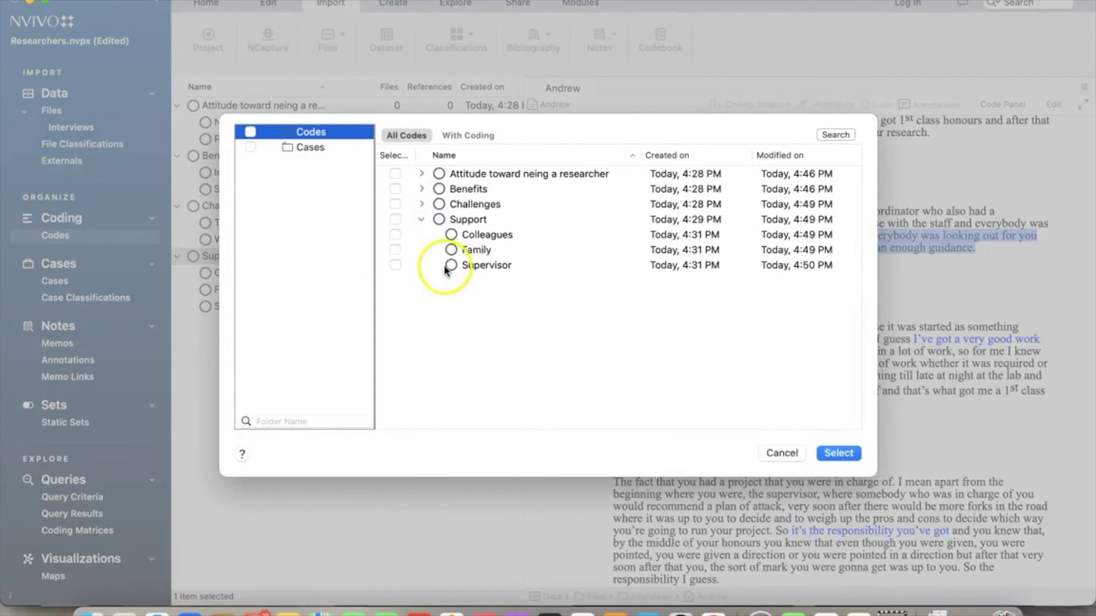
pyautogui.click(395, 235)
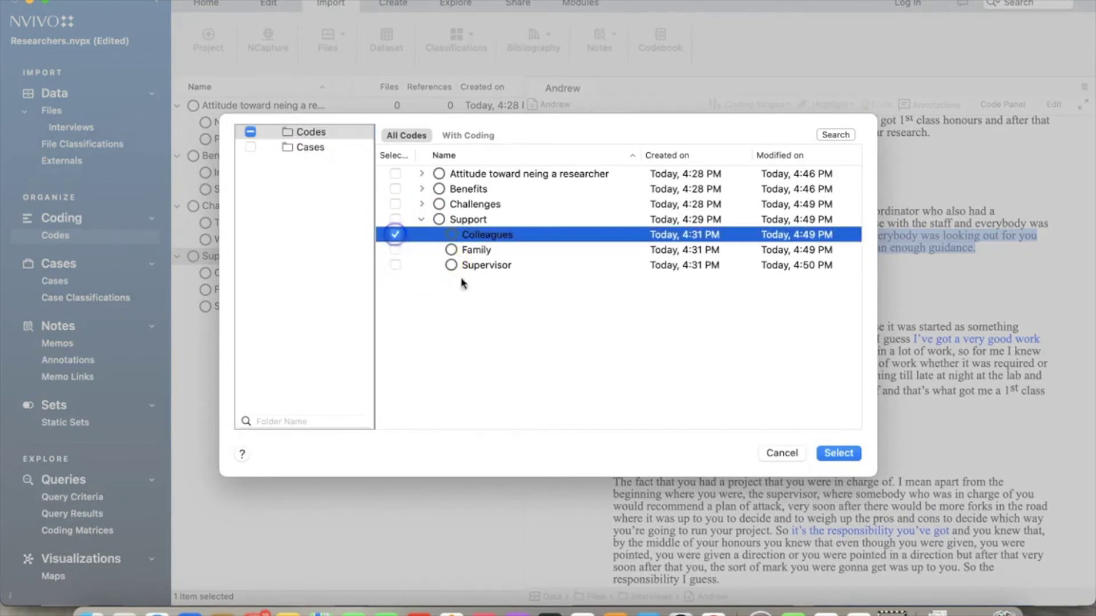
pyautogui.click(838, 453)
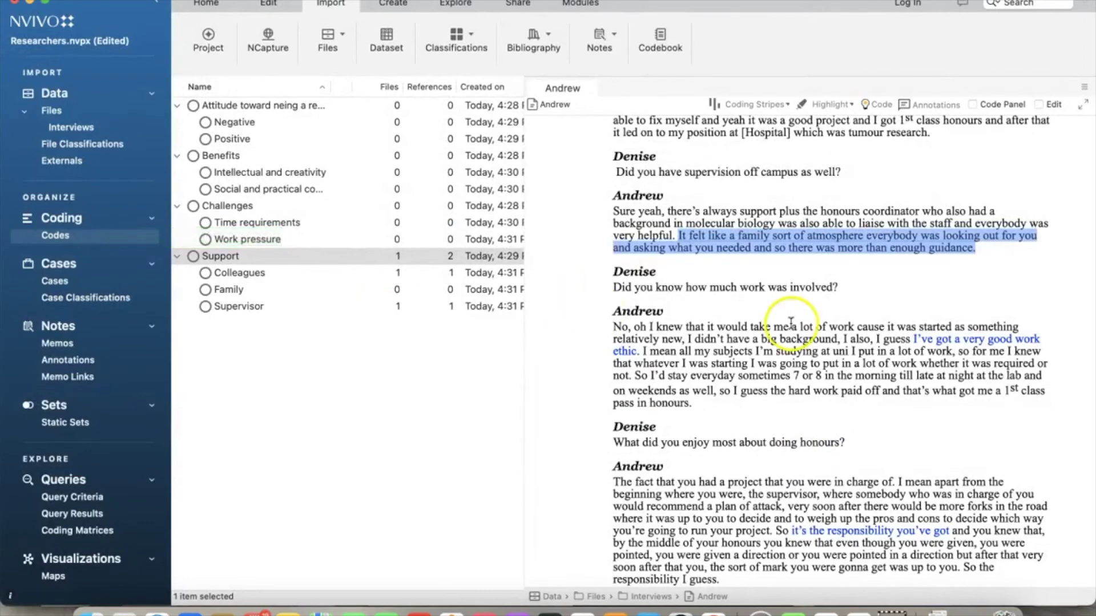
# Code Andrew's answer about the lot of work involved to Challenges\Work pressure.
pyautogui.moveTo(648, 327); pyautogui.dragTo(691, 403)
pyautogui.click(877, 105)
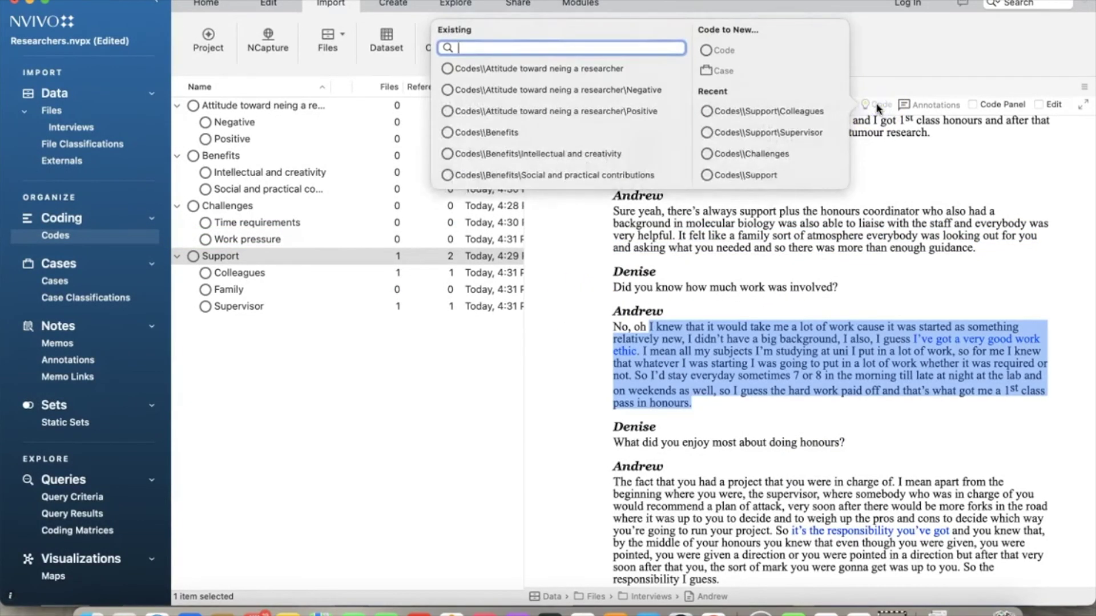
pyautogui.scroll(-5, 645, 126)
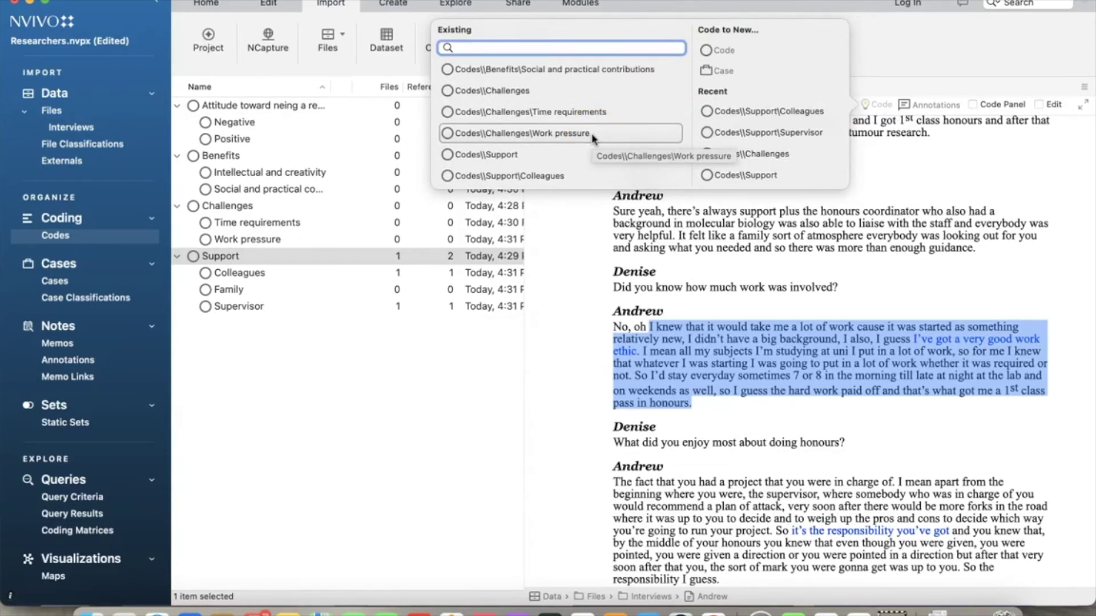
pyautogui.click(591, 133)
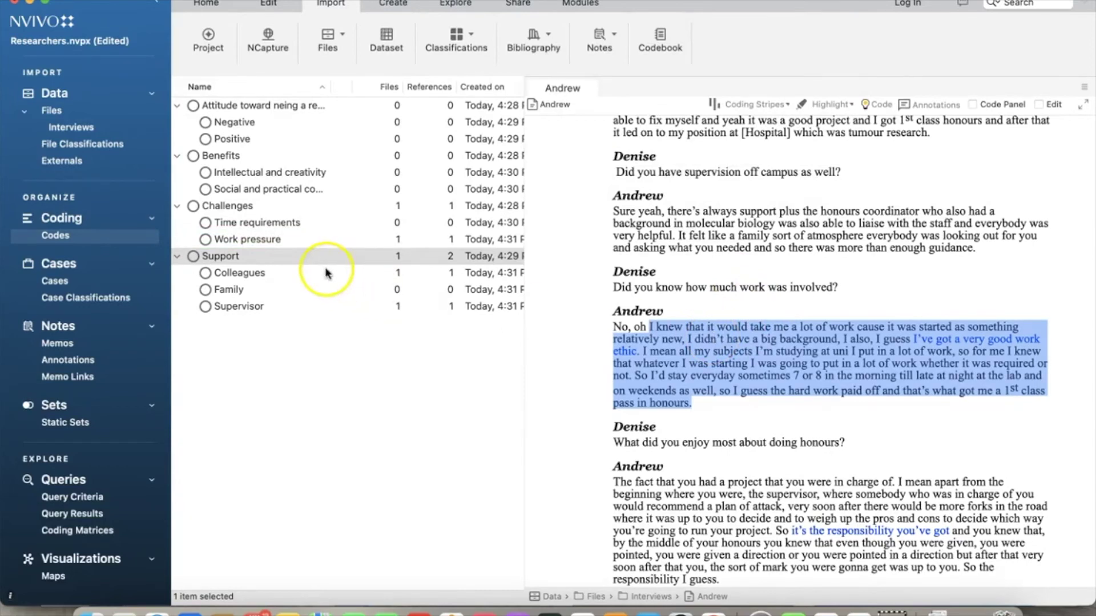
# Uncode Andrew's transcript from Challenges\Work pressure, then return to the code hierarchy.
pyautogui.click(288, 207)
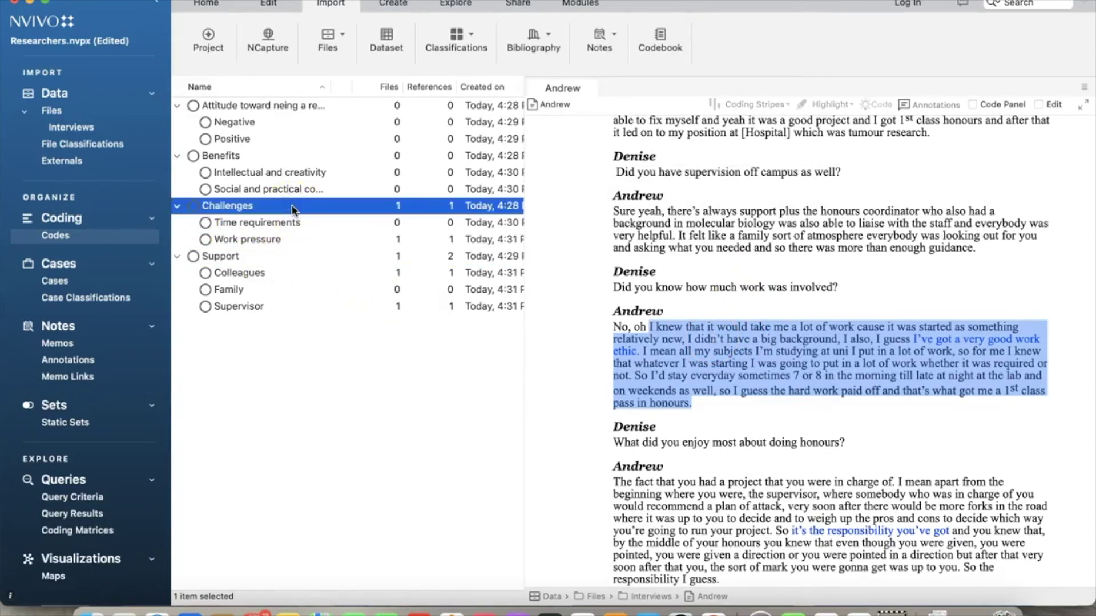
pyautogui.click(273, 239)
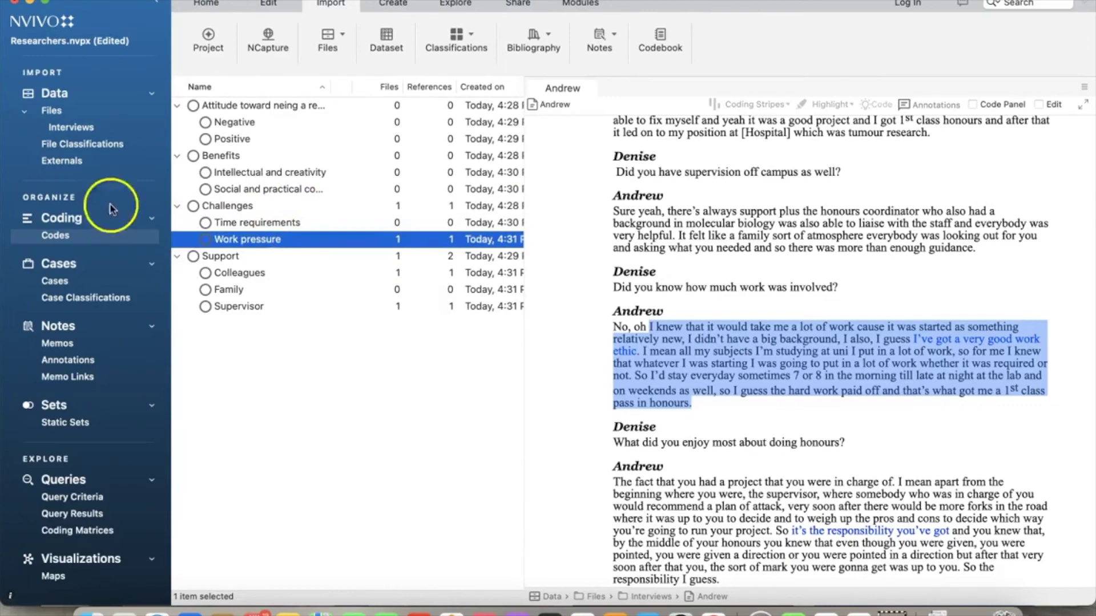
pyautogui.click(73, 126)
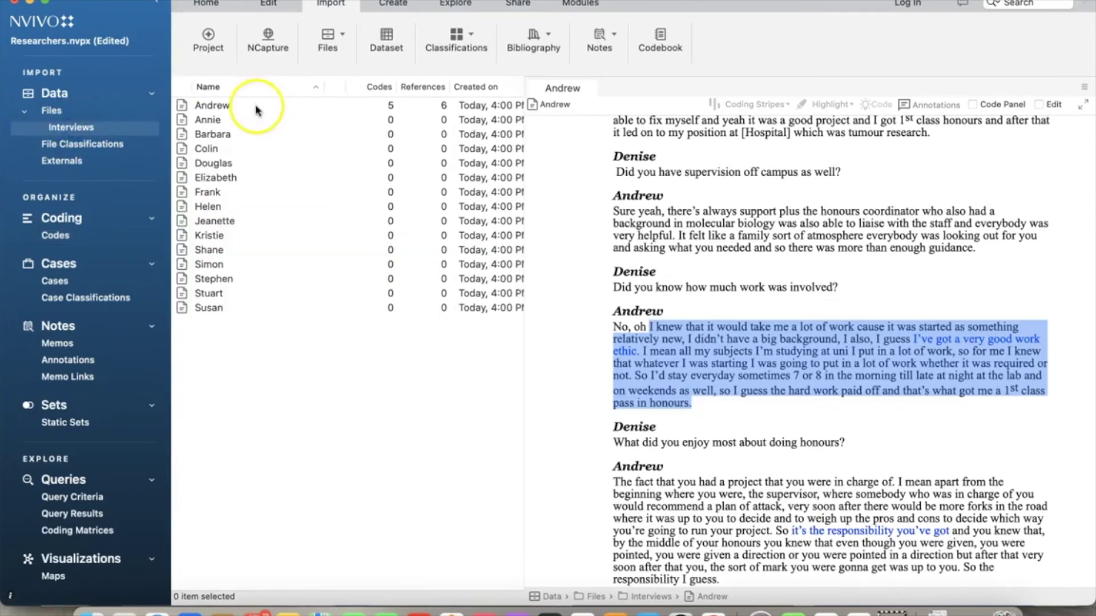
pyautogui.click(255, 108)
pyautogui.rightClick(255, 109)
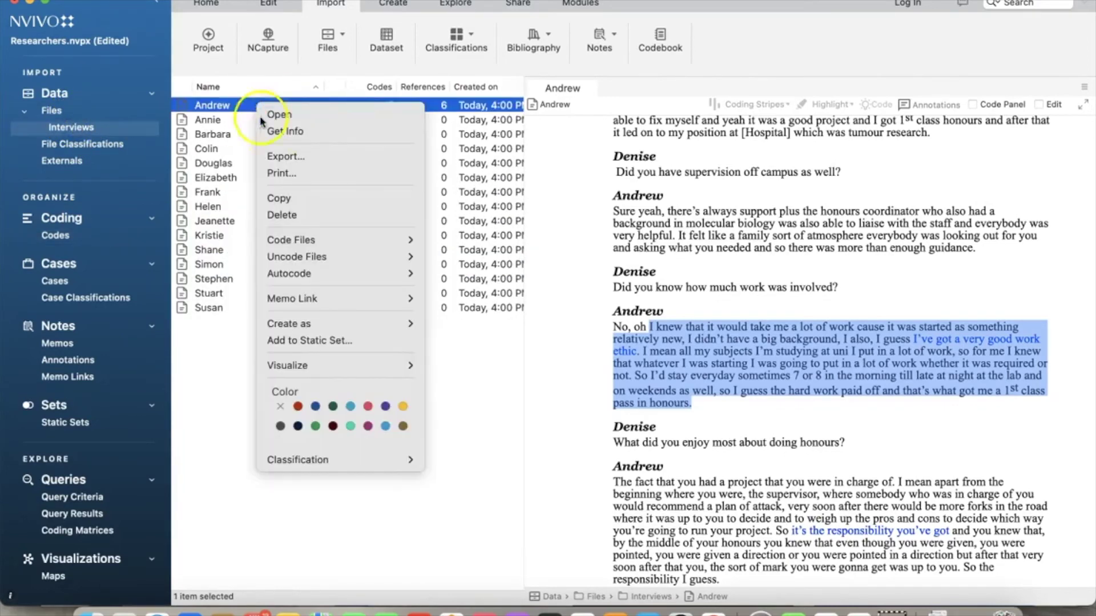
pyautogui.moveTo(351, 256)
pyautogui.click(457, 257)
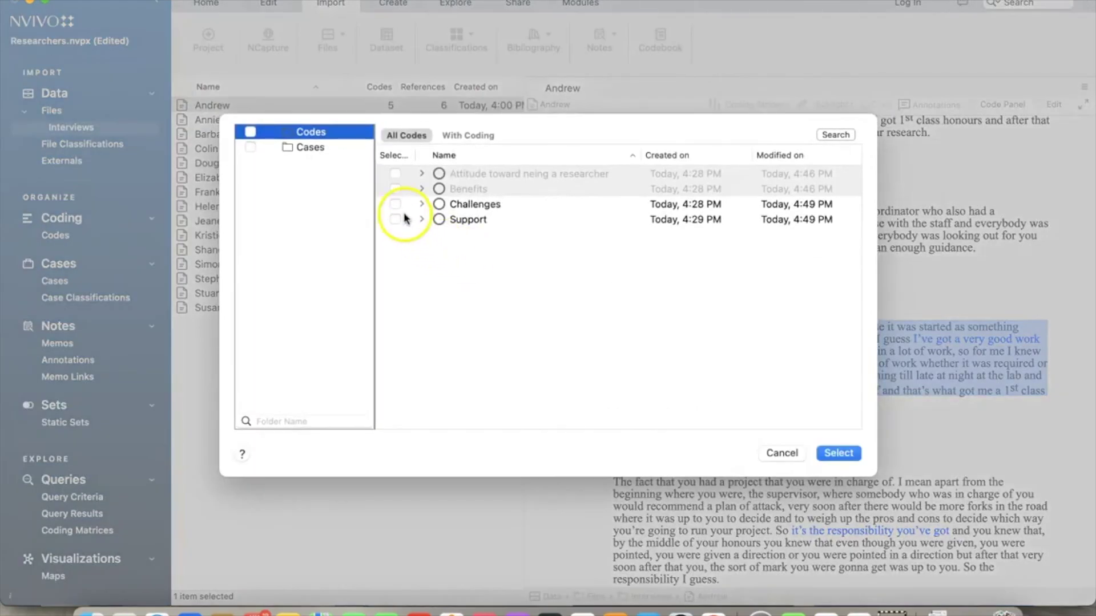
pyautogui.click(421, 204)
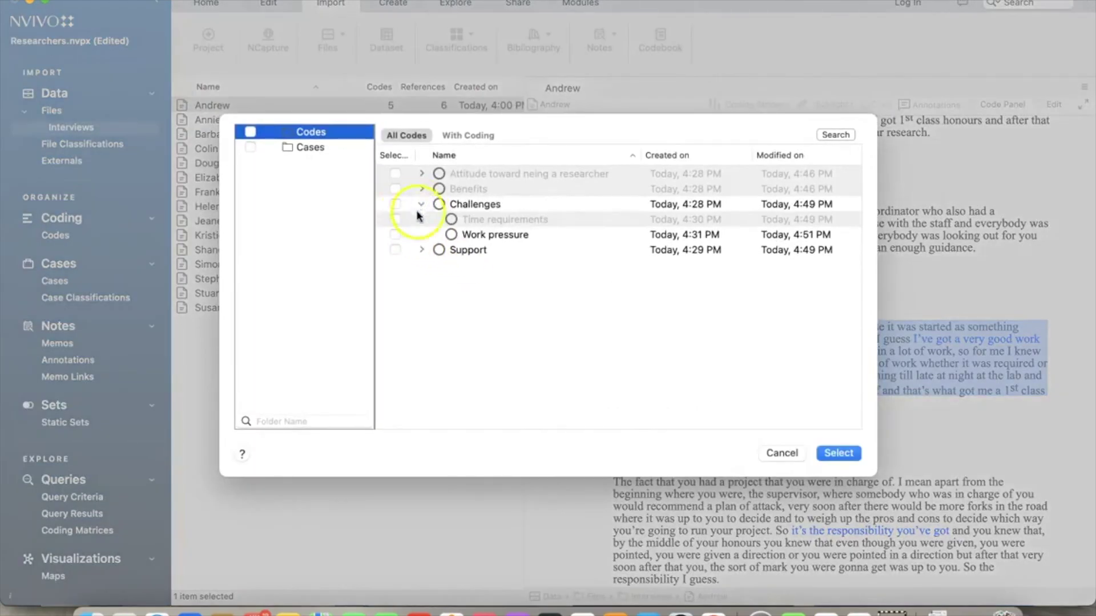
pyautogui.click(395, 235)
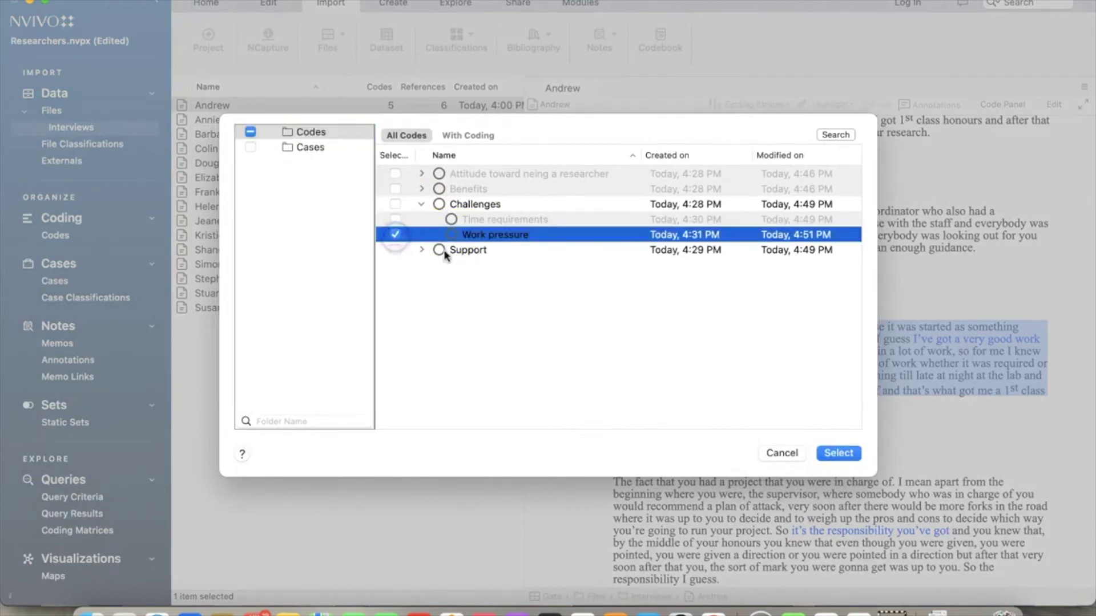
pyautogui.click(838, 453)
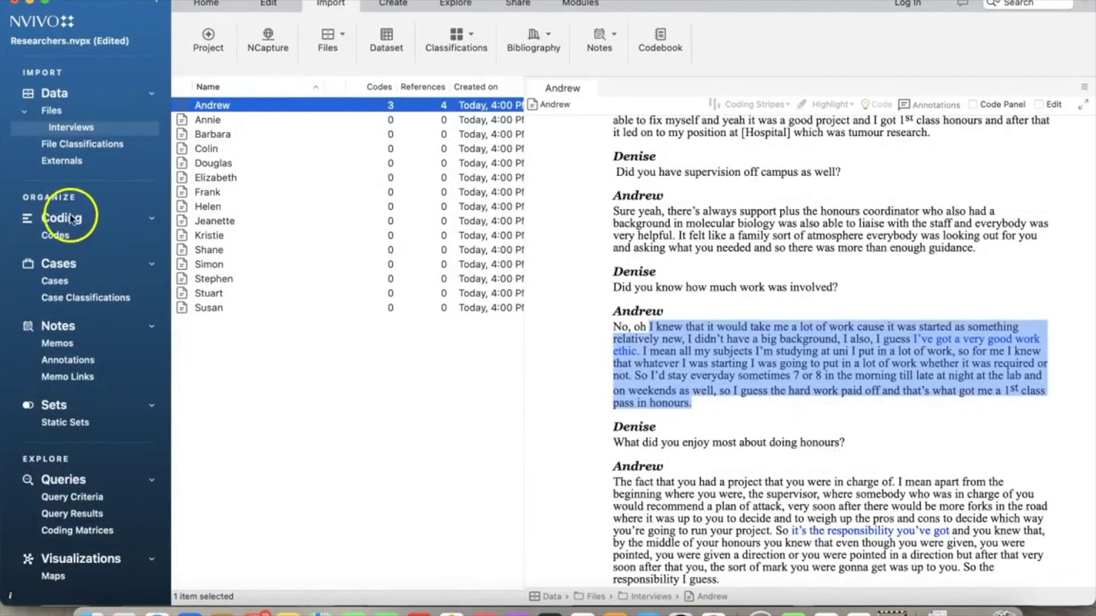
pyautogui.click(56, 235)
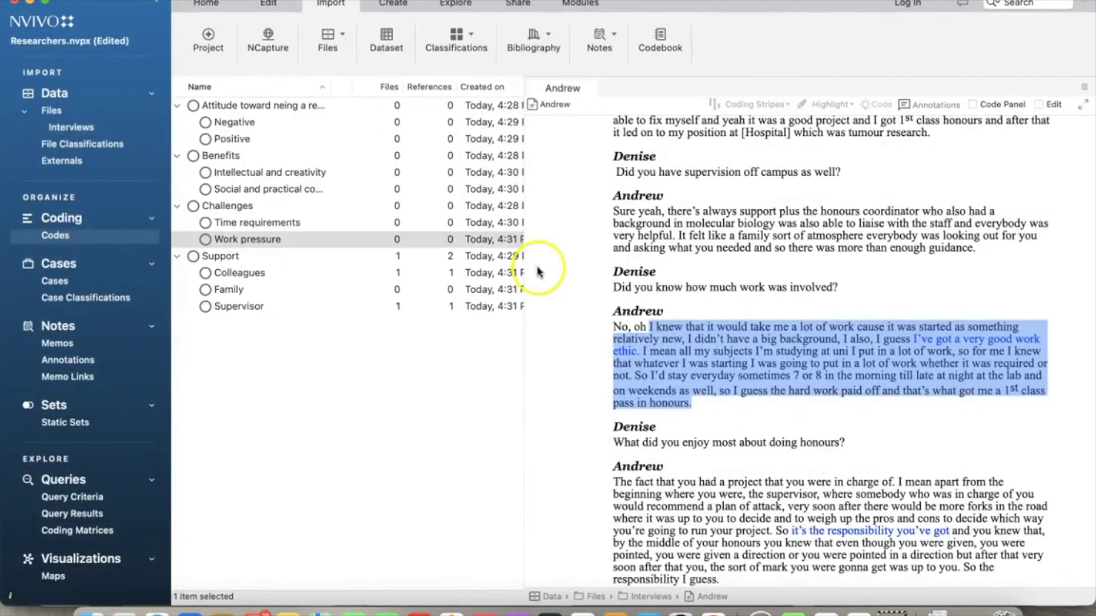
# Code Andrew's sentence about doing honours and enjoying it very much to Attitude\Positive.
pyautogui.click(698, 349)
pyautogui.scroll(-10, 736, 308)
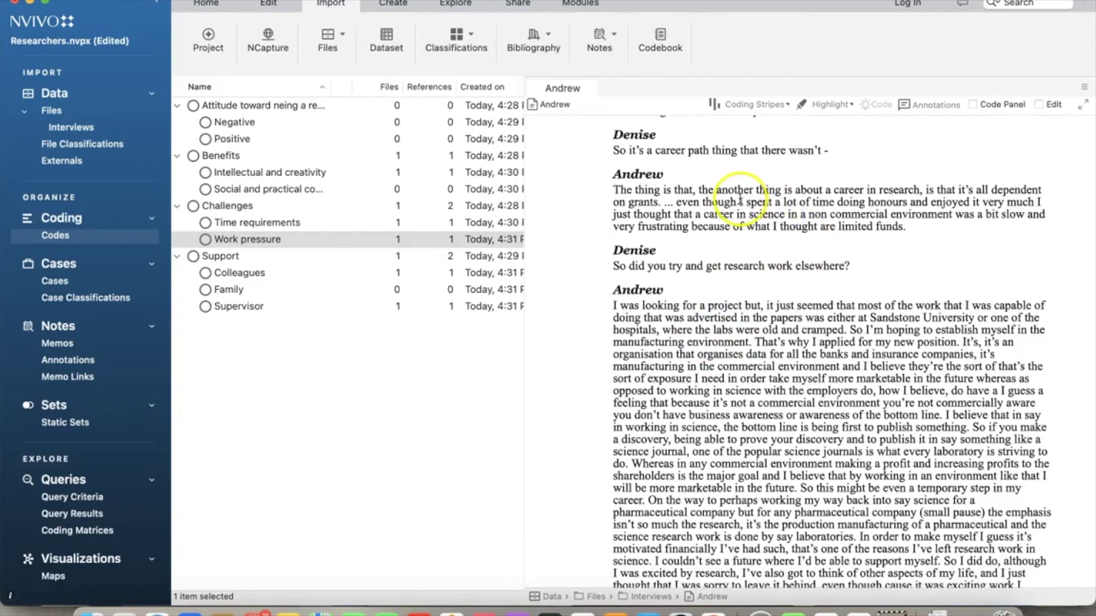
pyautogui.moveTo(739, 201); pyautogui.dragTo(790, 204)
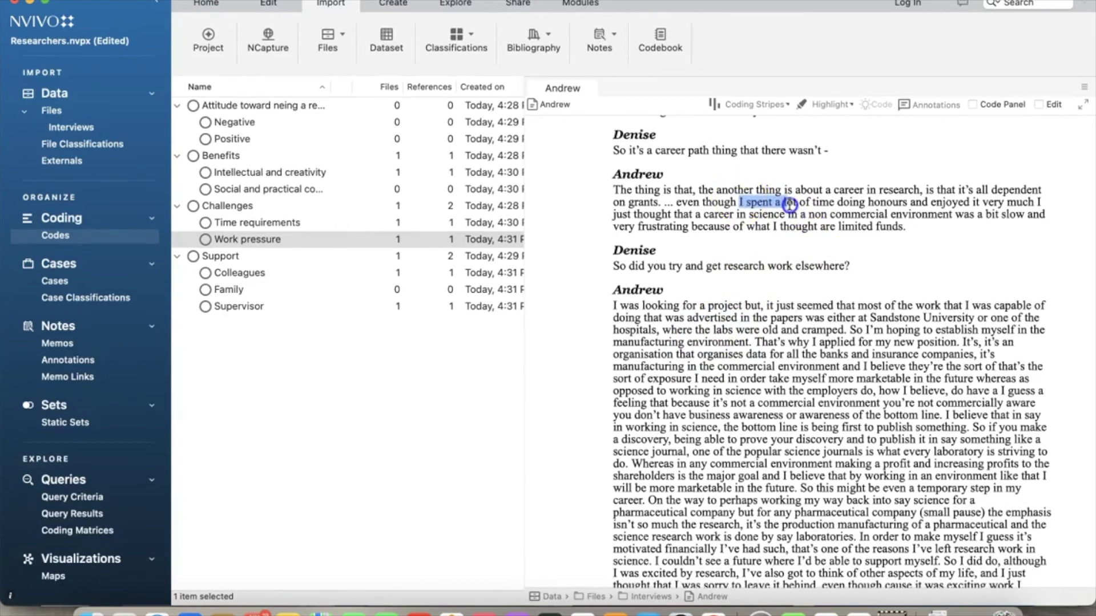
pyautogui.moveTo(790, 203); pyautogui.dragTo(1034, 201)
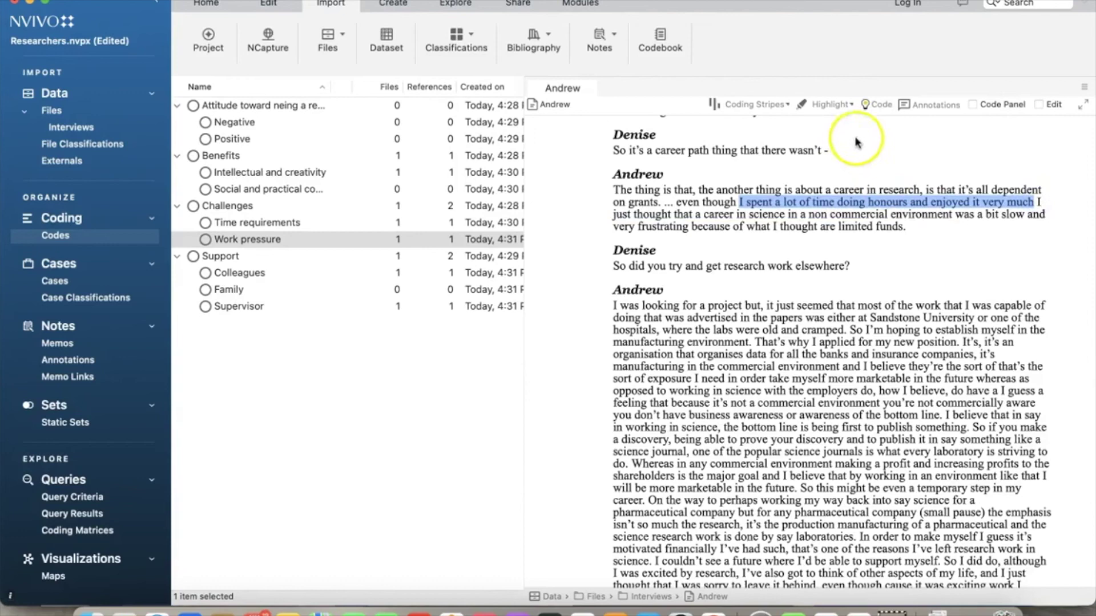
pyautogui.click(875, 105)
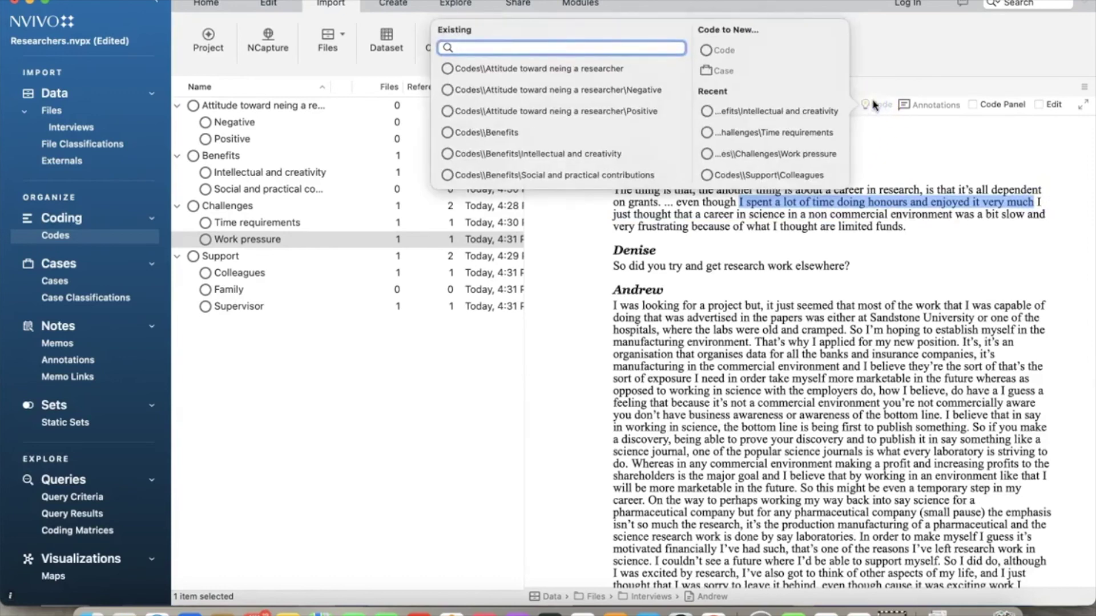
pyautogui.click(648, 135)
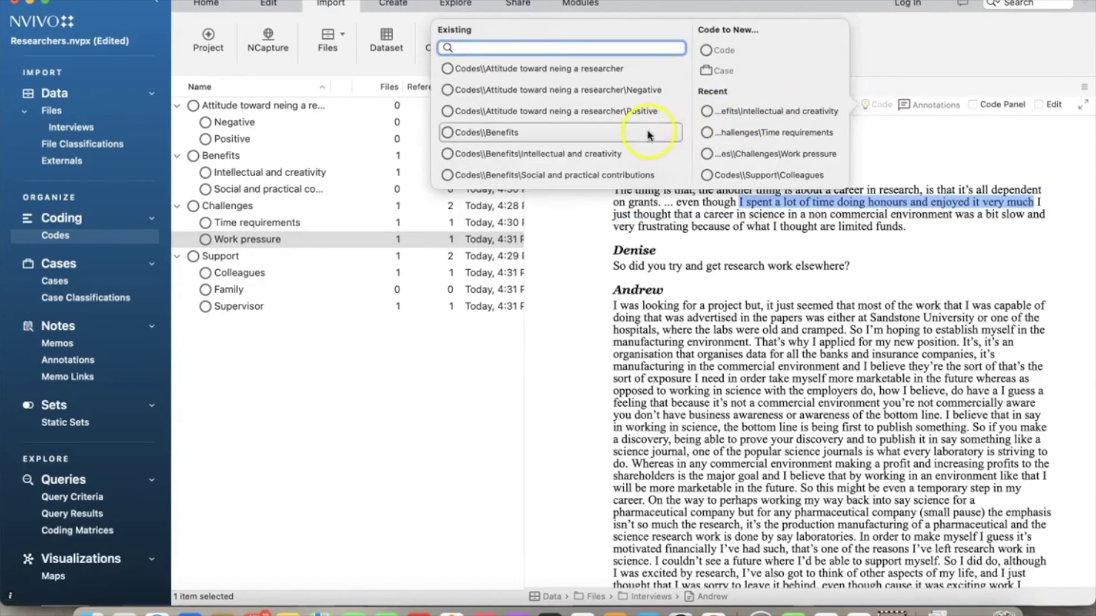
pyautogui.click(582, 111)
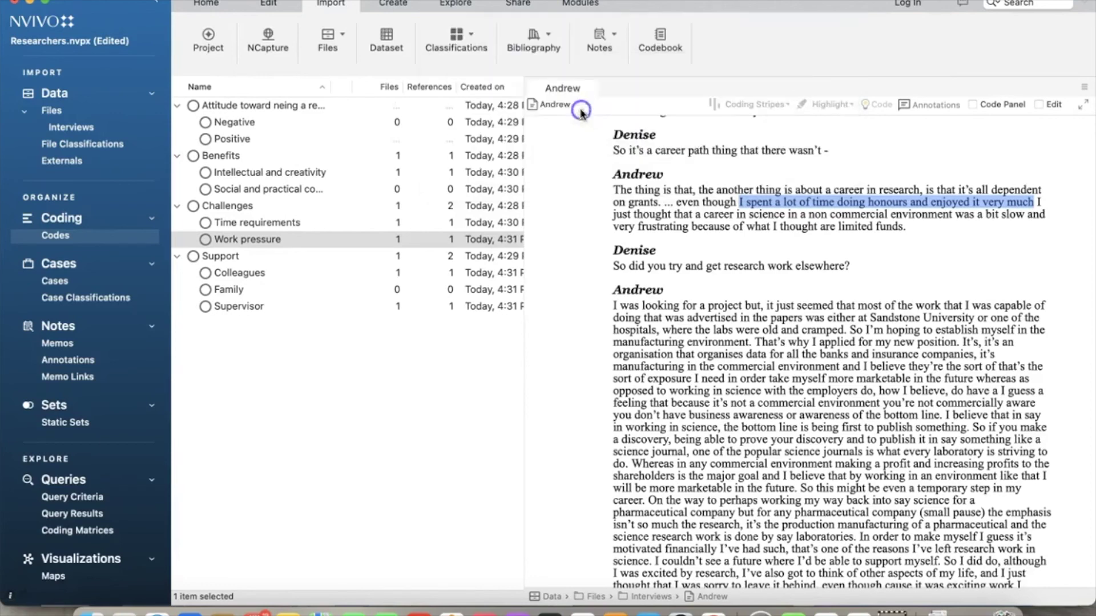
pyautogui.click(775, 213)
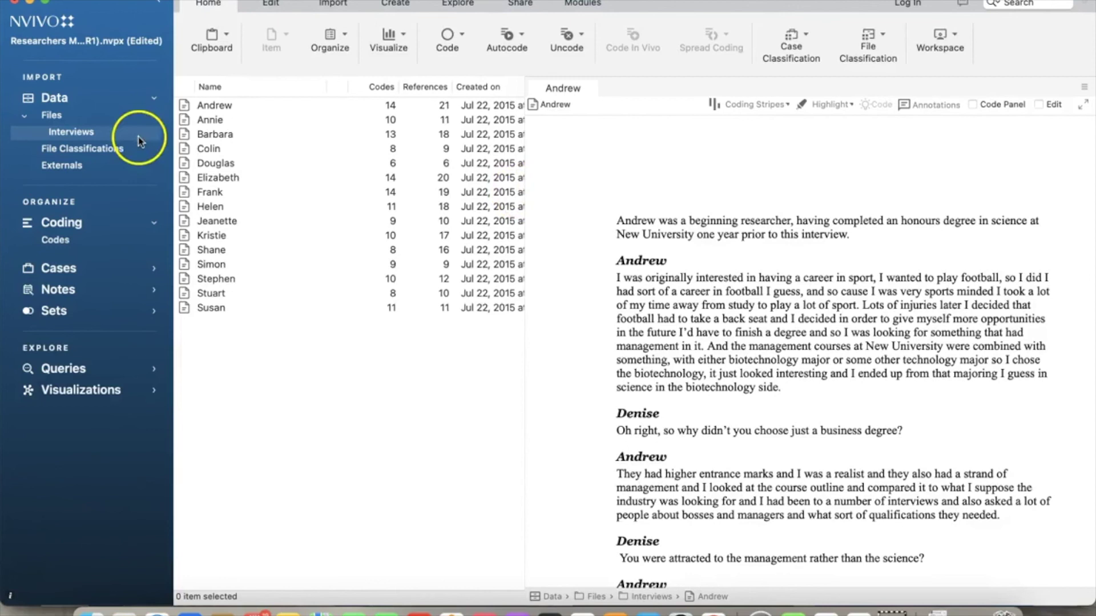
pyautogui.click(64, 239)
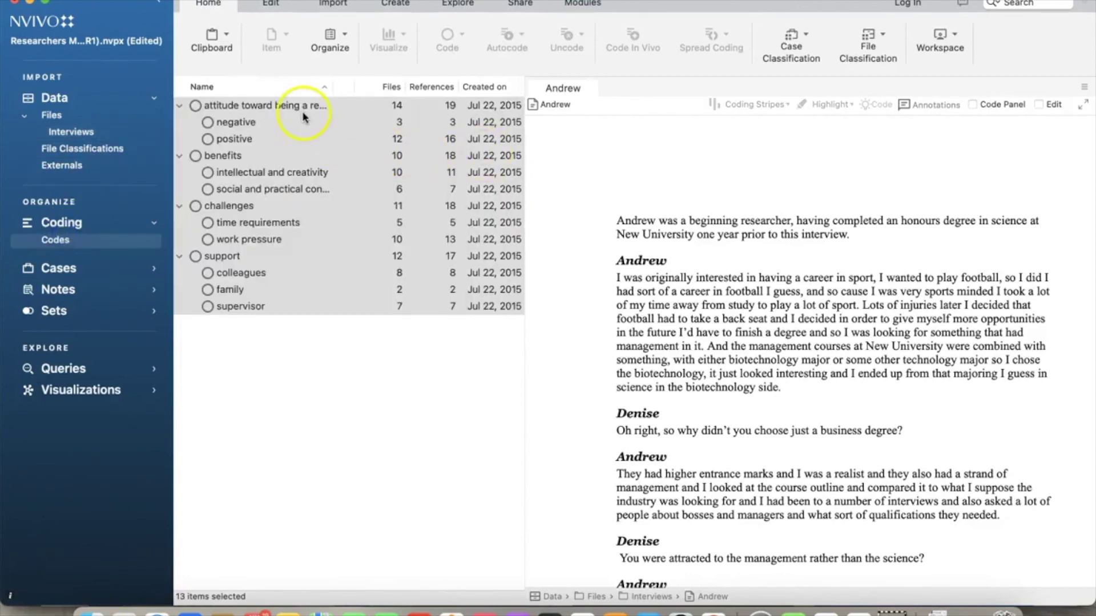
pyautogui.click(291, 121)
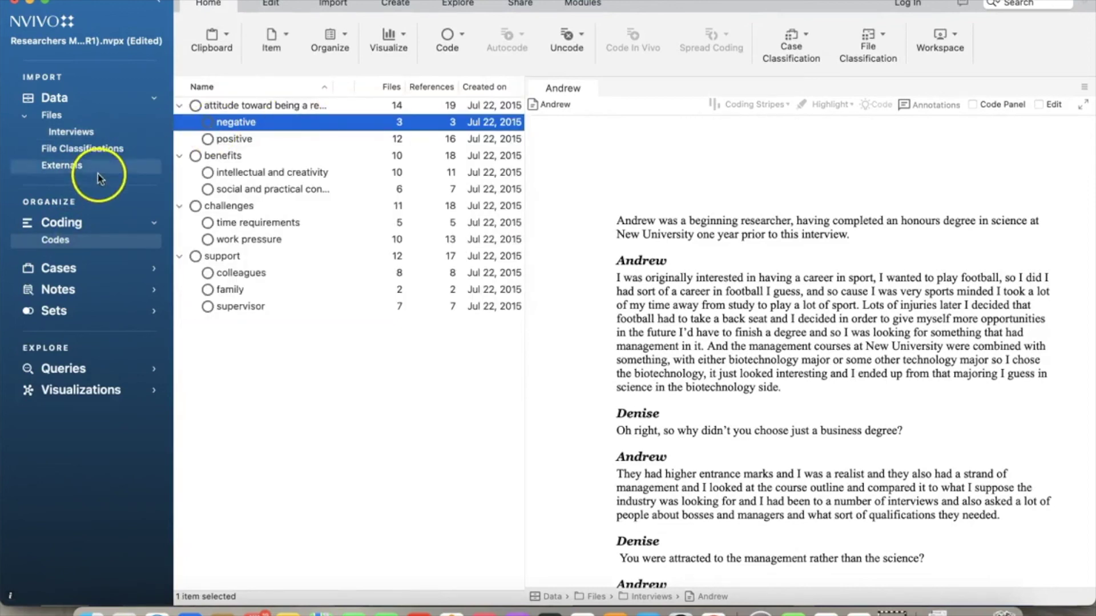
pyautogui.click(80, 132)
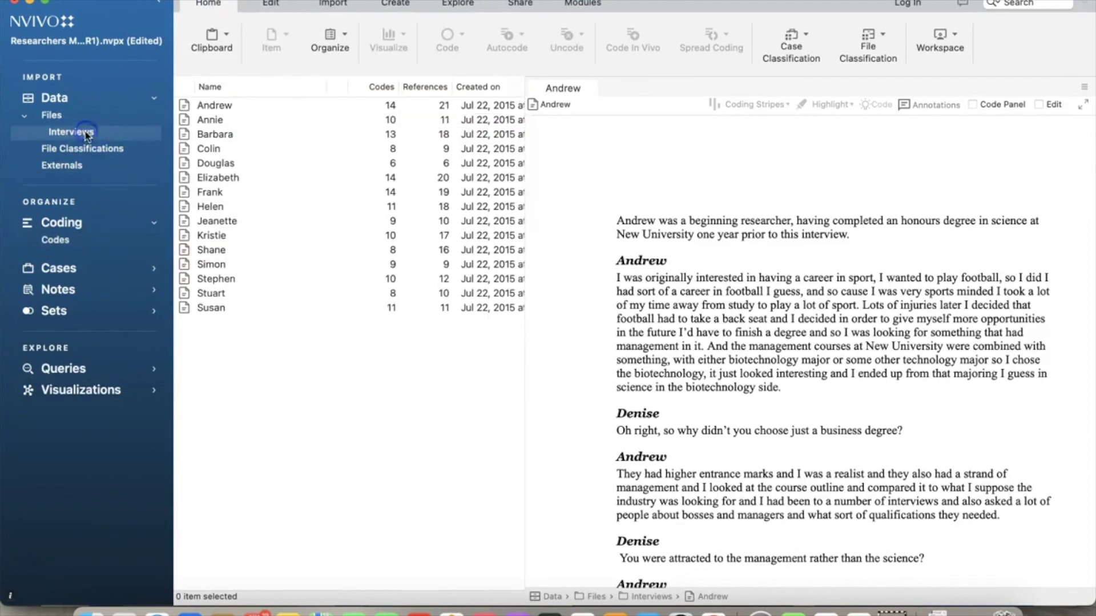
pyautogui.click(255, 110)
pyautogui.click(796, 282)
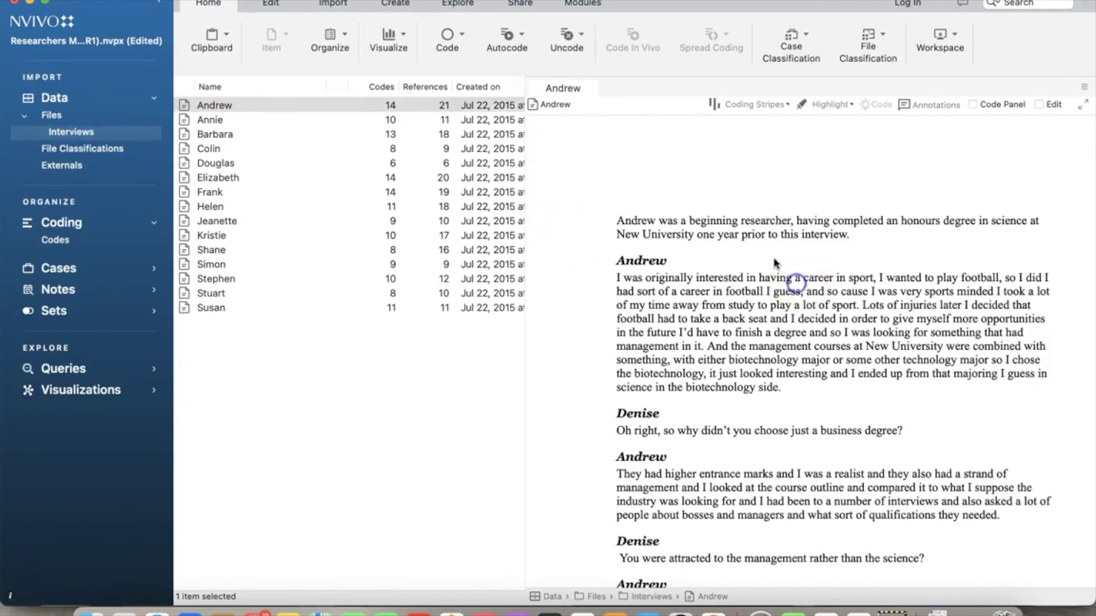
pyautogui.click(784, 105)
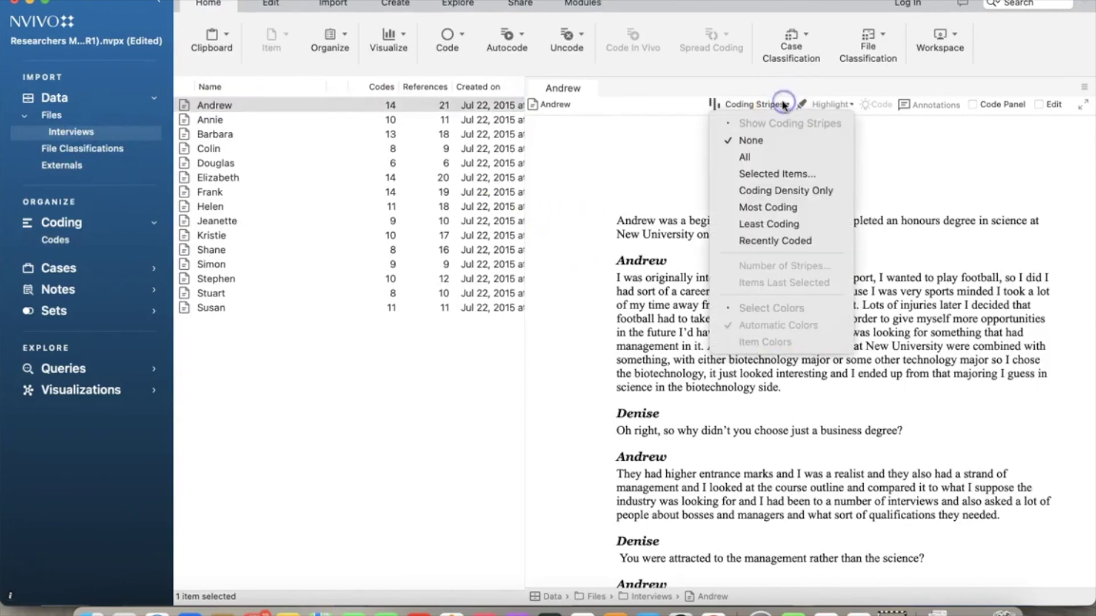
# Show coding stripes for all codes and widen the transcript and stripes panes.
pyautogui.click(771, 159)
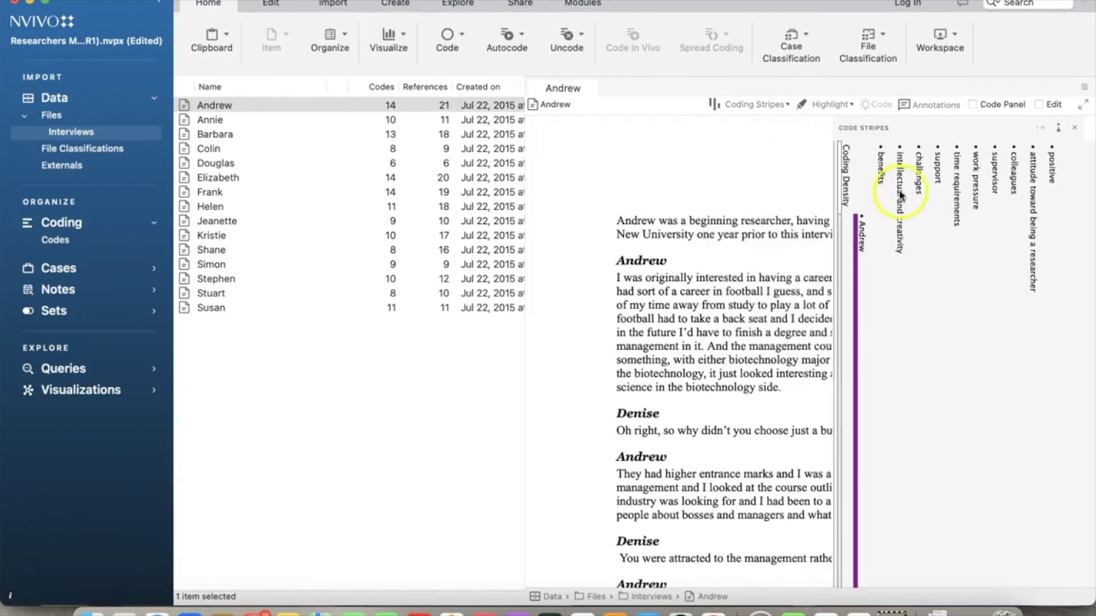
pyautogui.click(783, 104)
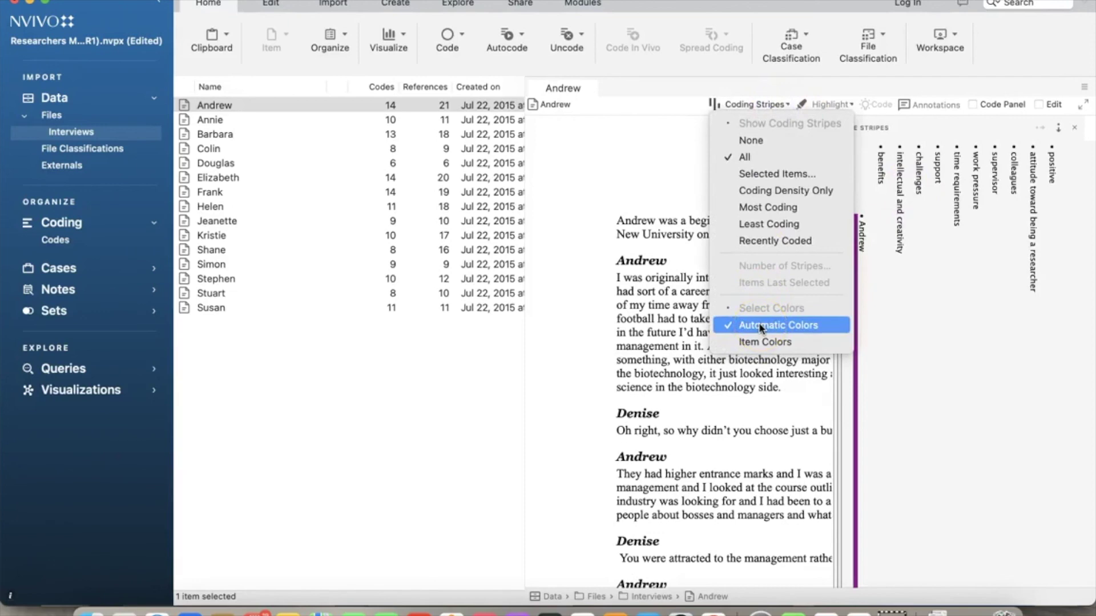
pyautogui.click(922, 330)
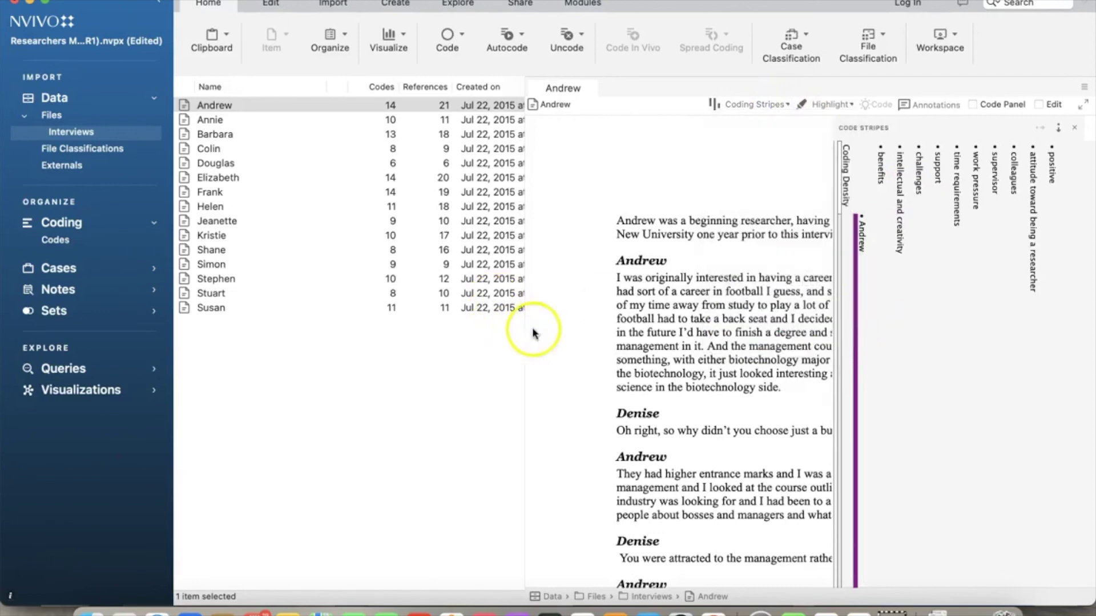
pyautogui.moveTo(524, 331); pyautogui.dragTo(375, 331)
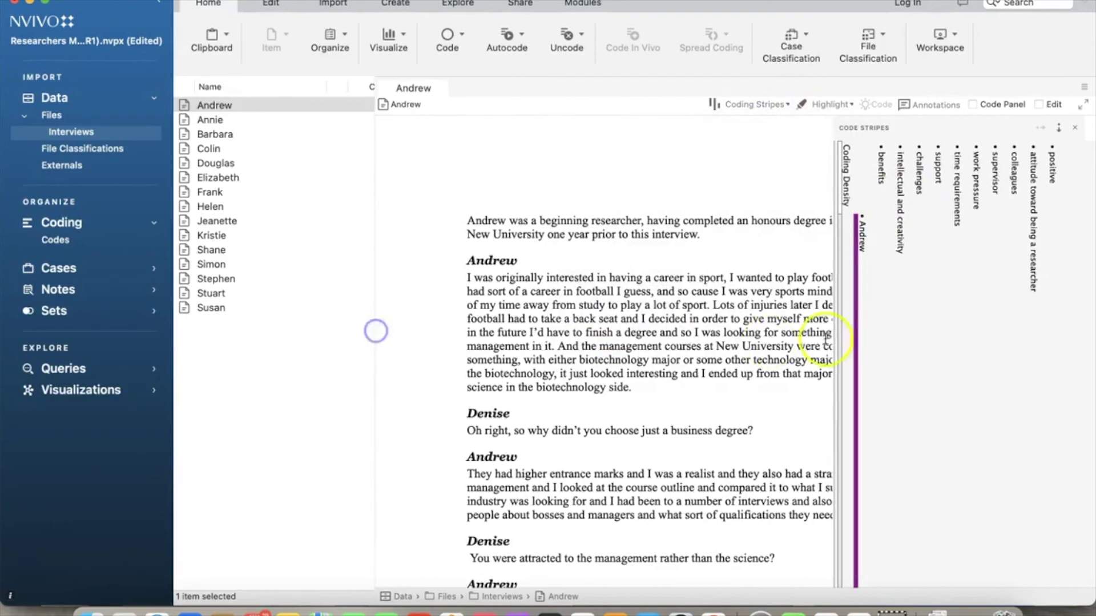
pyautogui.moveTo(836, 341); pyautogui.dragTo(741, 344)
# Highlight passages via stripes for Support, Supervisor, Colleagues, Challenges, Time requirements and Intellectual and creativity.
pyautogui.scroll(-10, 825, 366)
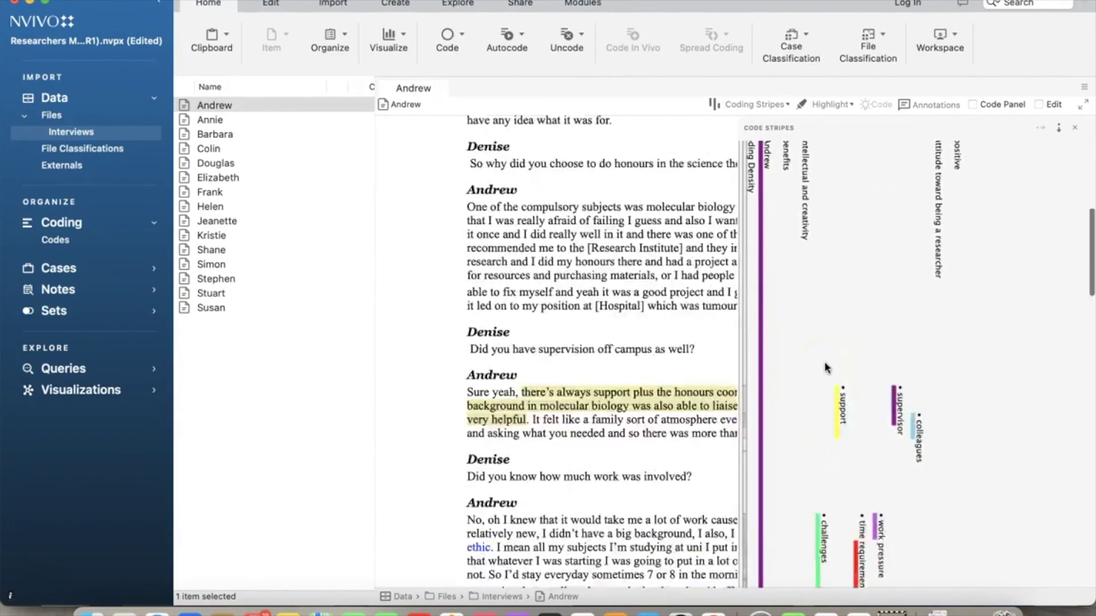
pyautogui.scroll(-5, 825, 367)
pyautogui.click(837, 294)
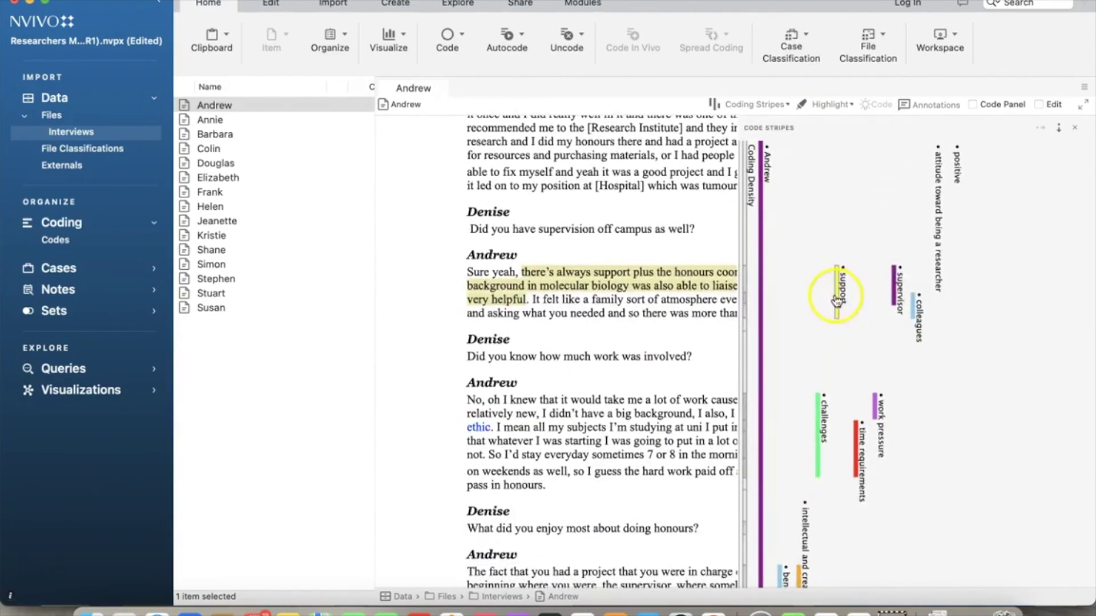
pyautogui.click(893, 295)
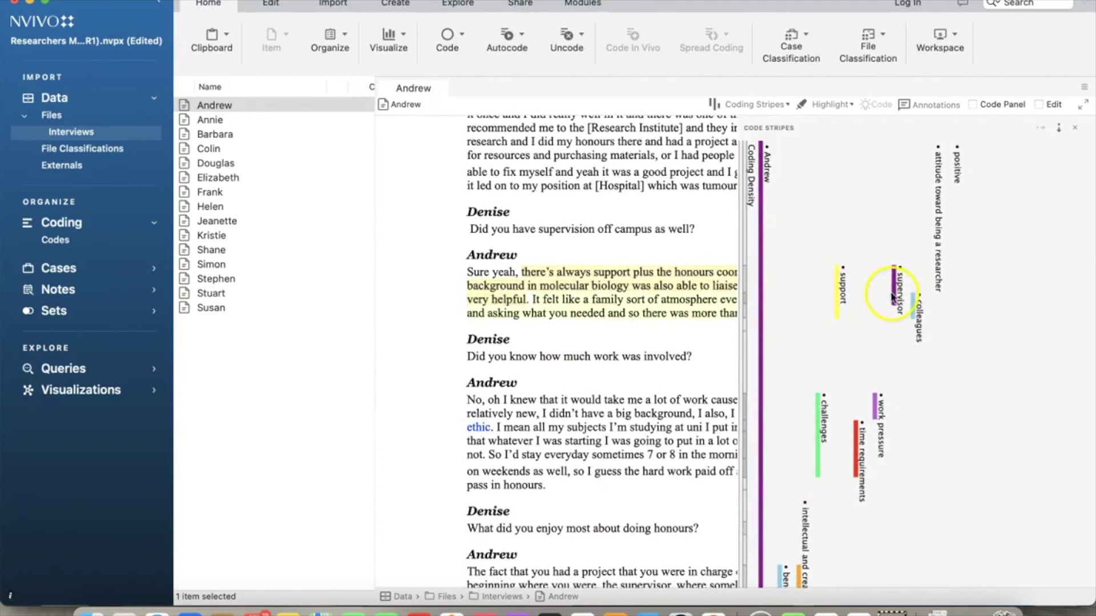
pyautogui.click(913, 315)
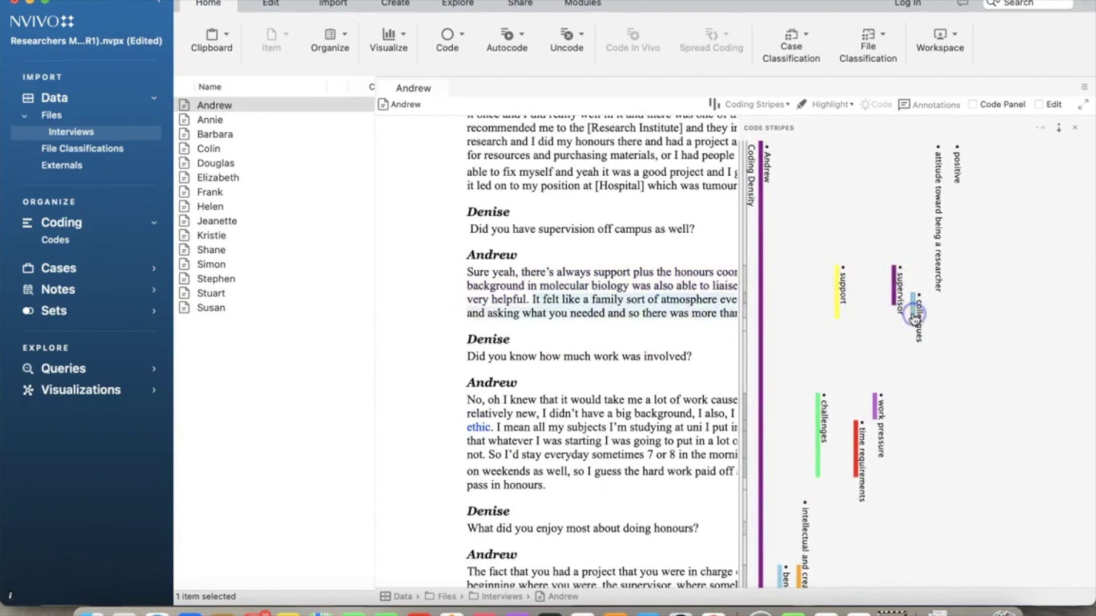
pyautogui.click(820, 431)
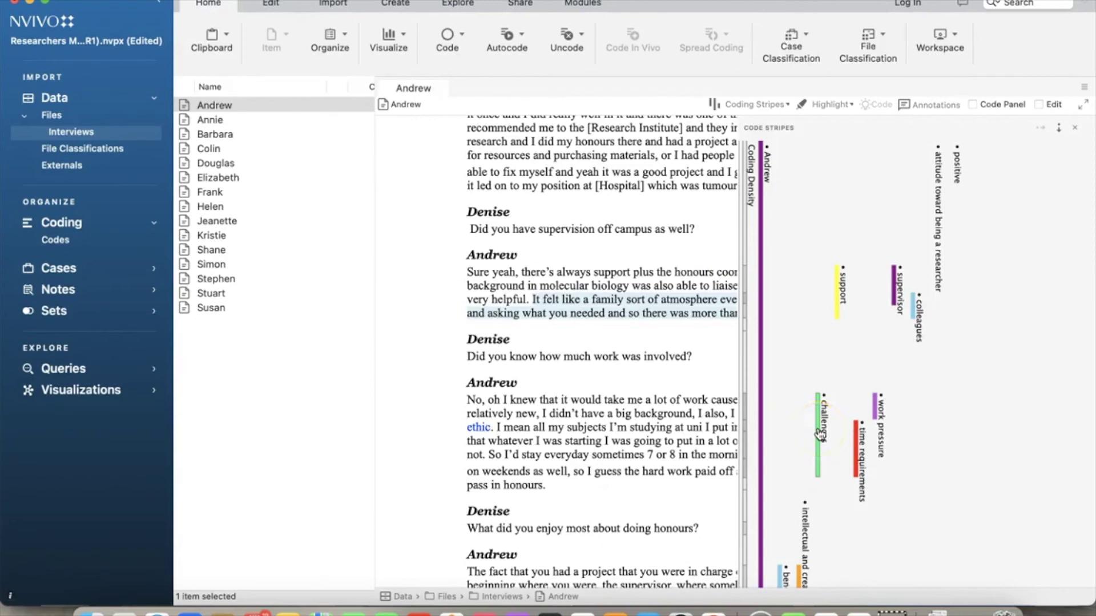
pyautogui.click(952, 410)
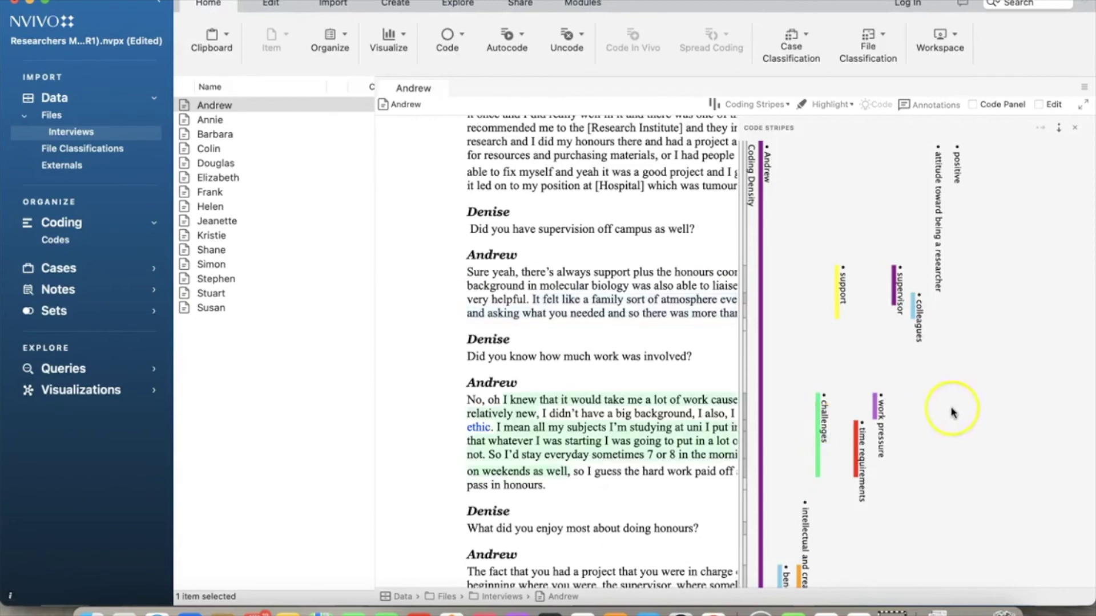
pyautogui.scroll(-3, 952, 412)
pyautogui.click(854, 382)
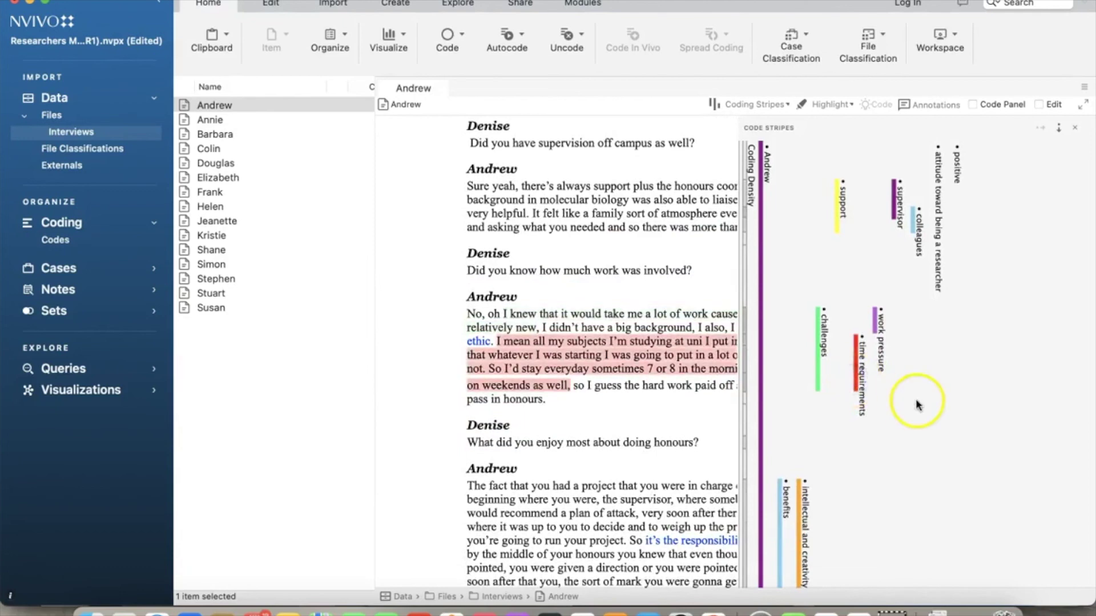
pyautogui.scroll(-6, 917, 403)
pyautogui.click(815, 371)
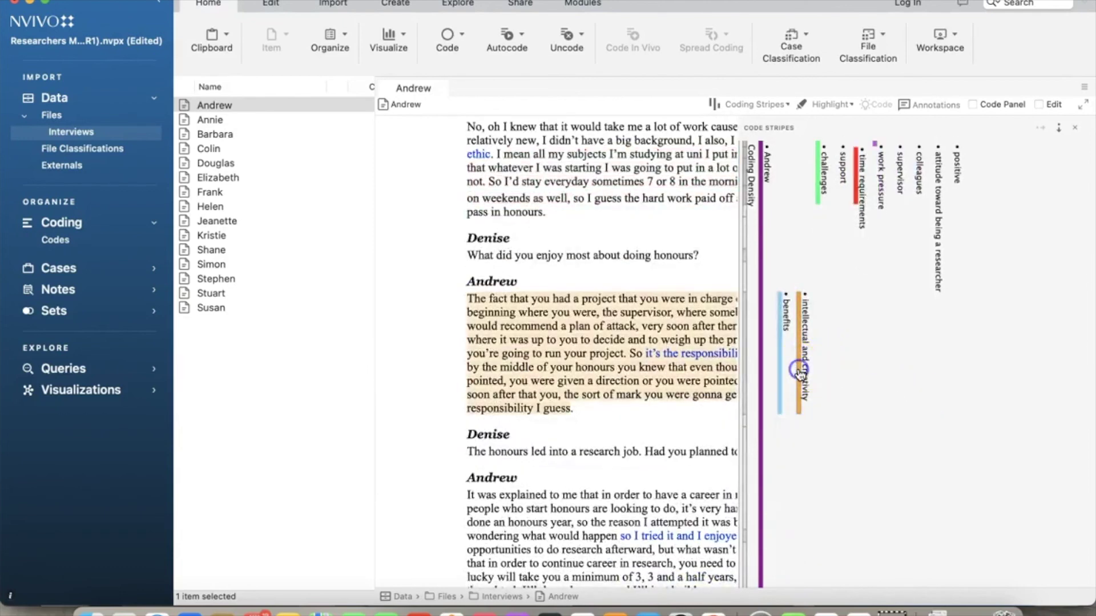